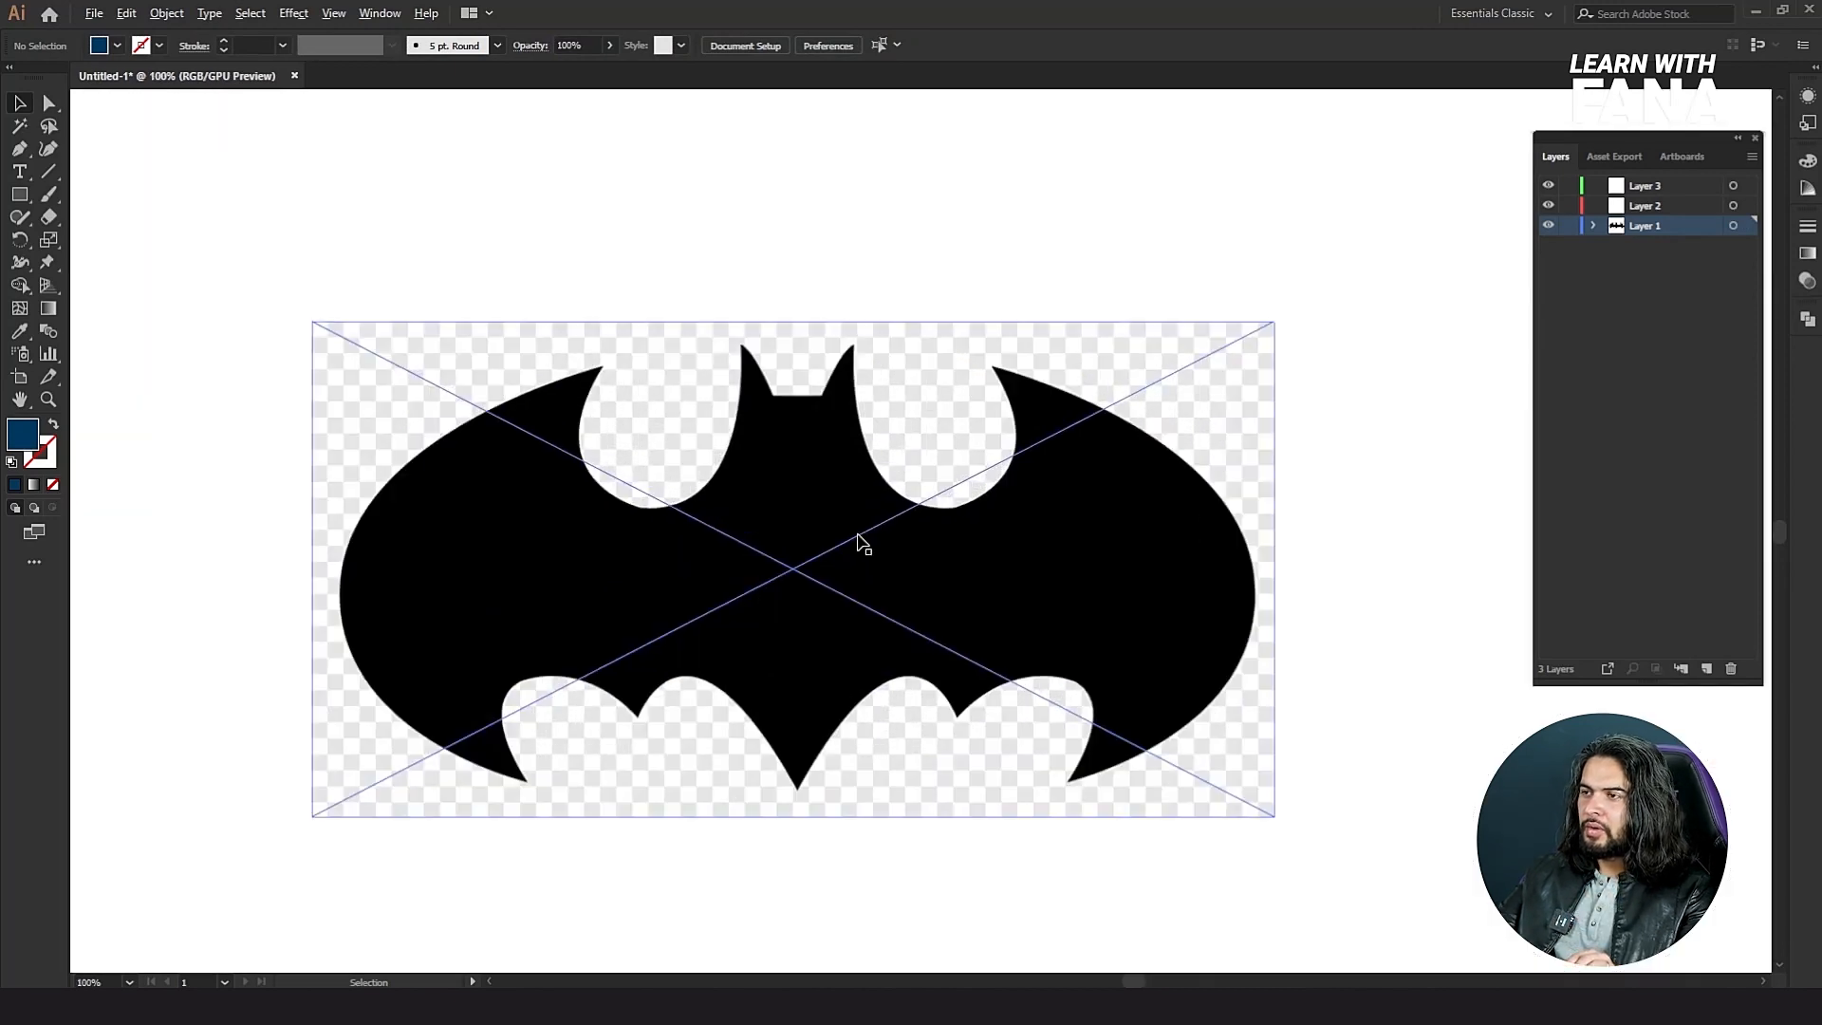
# Step: Trace the bat logo's upper edge with straight Pen tool segments, from the left wing tip across both ears to the right wing tip
pyautogui.click(20, 152)
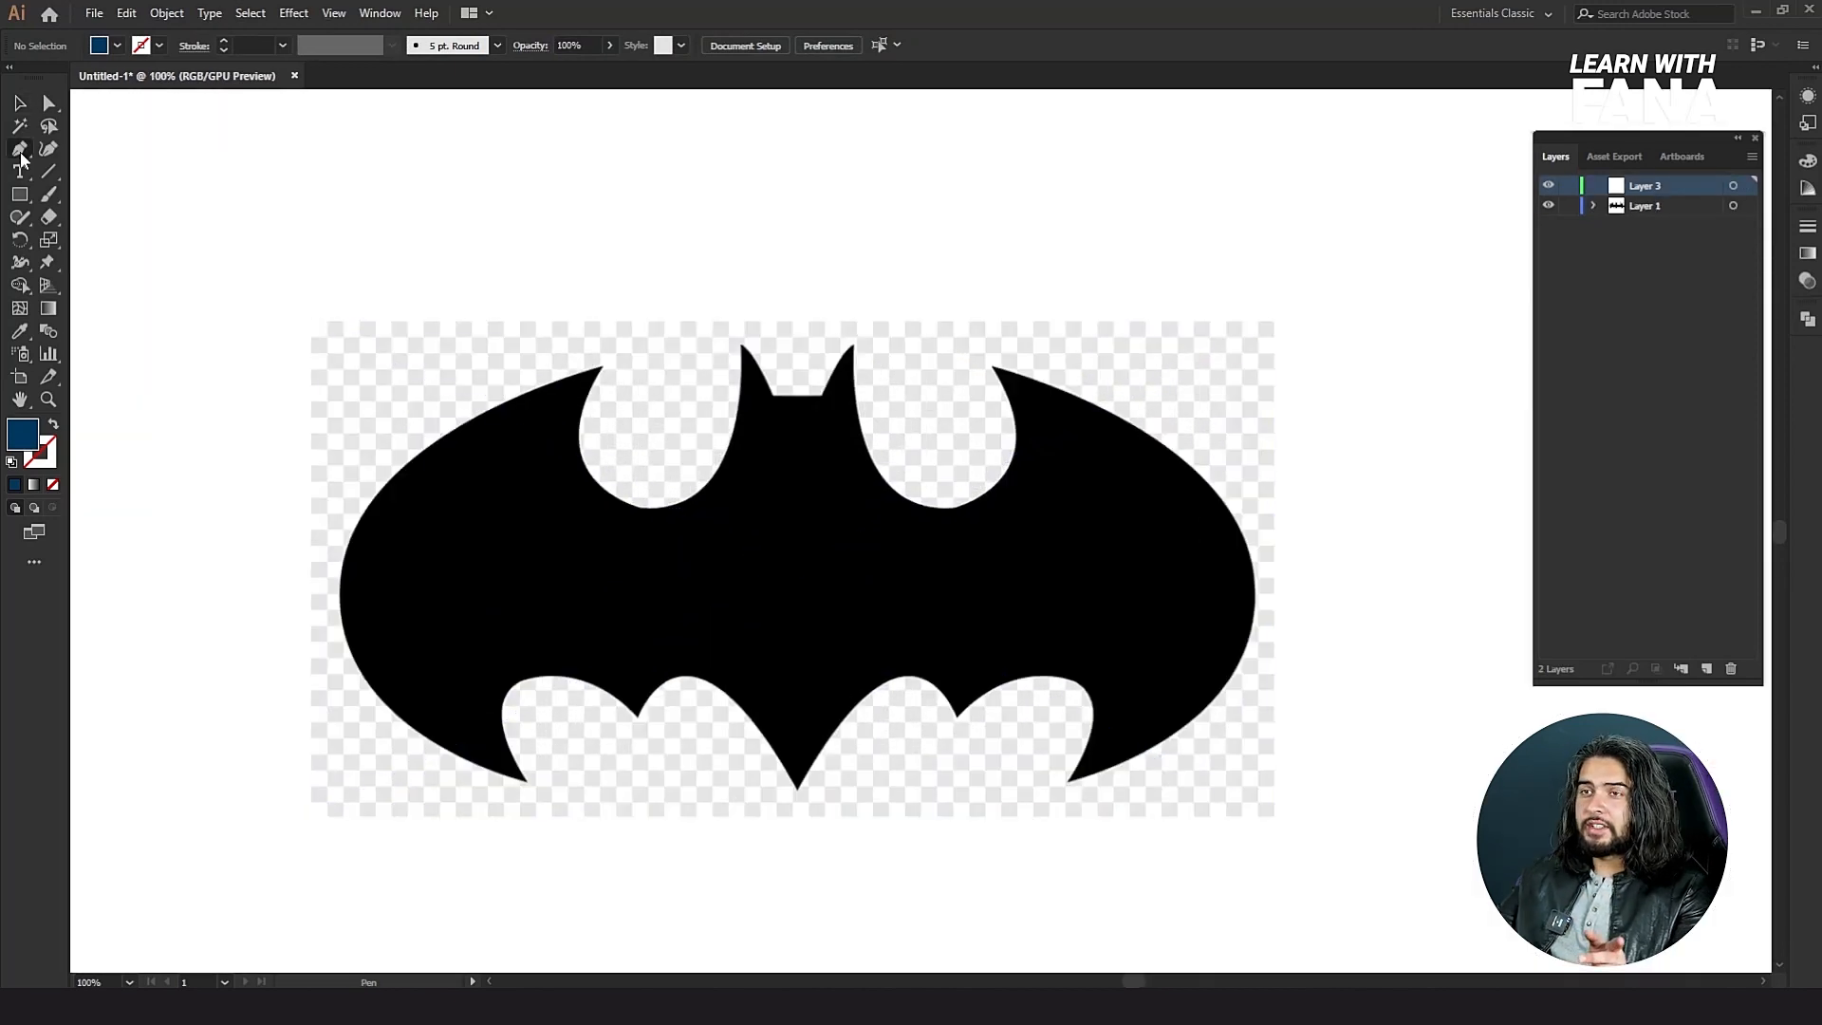
pyautogui.click(604, 367)
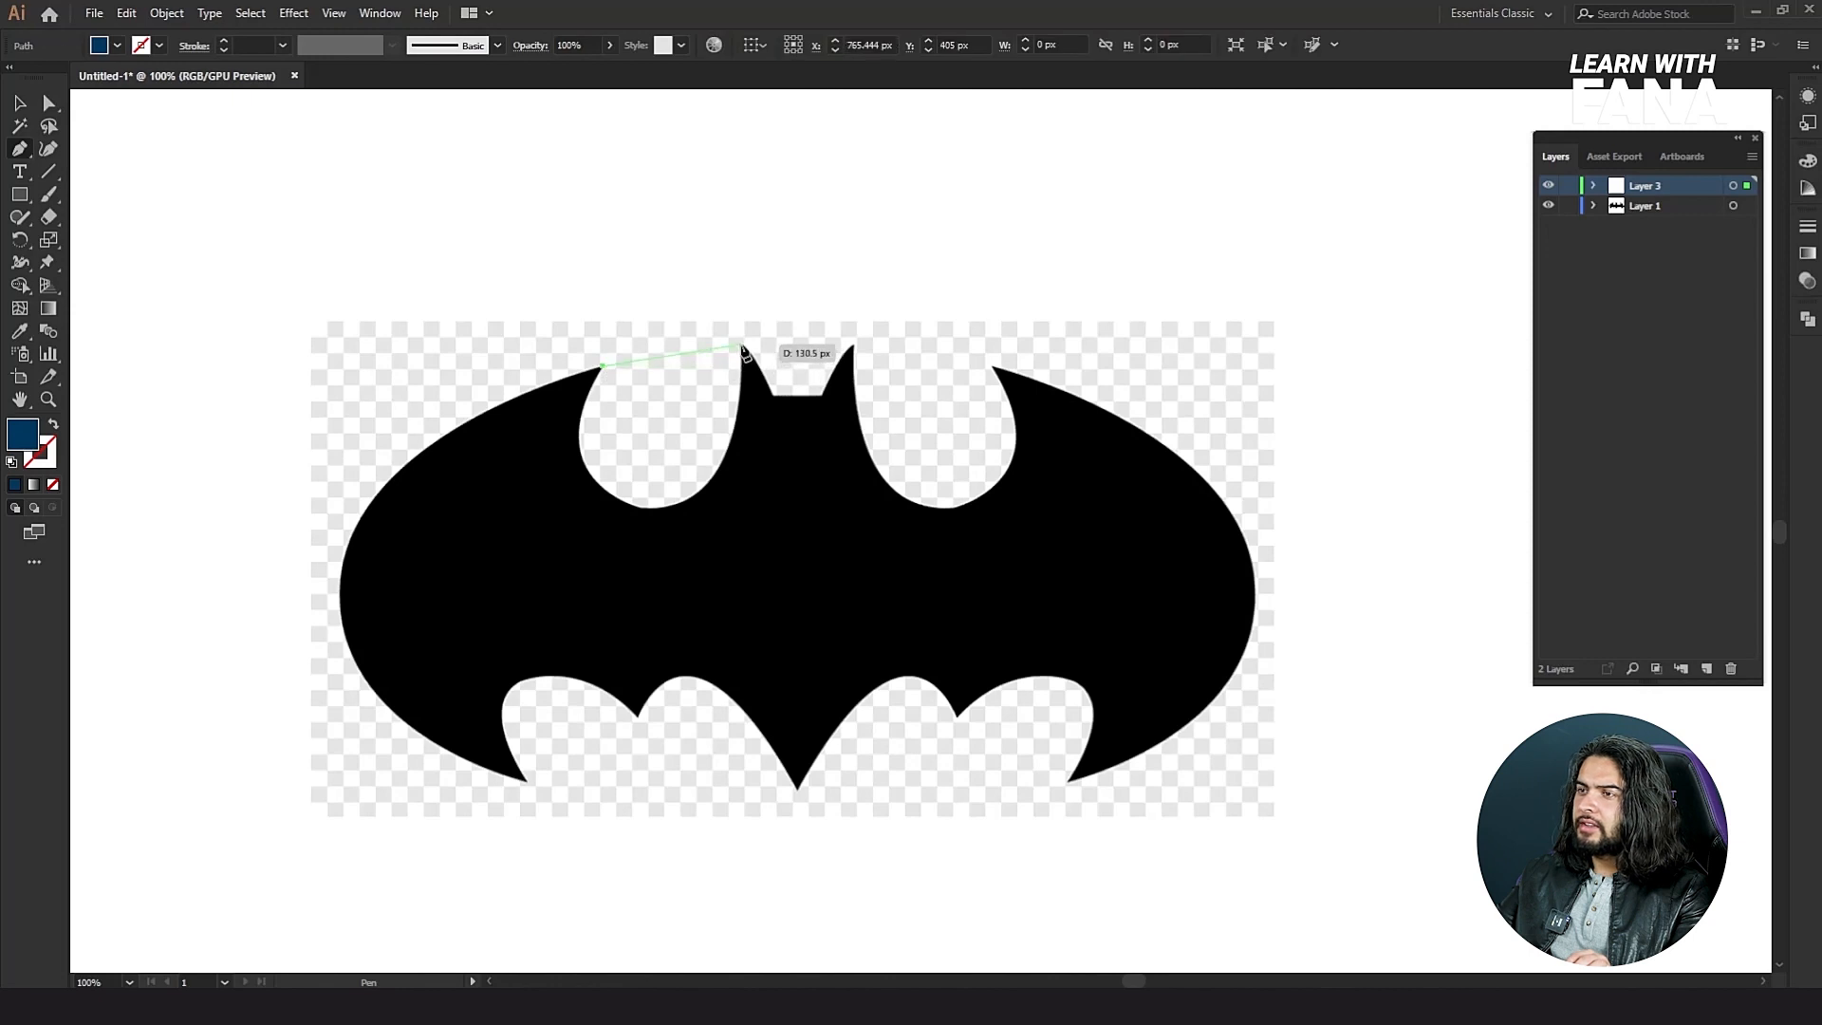
pyautogui.click(741, 347)
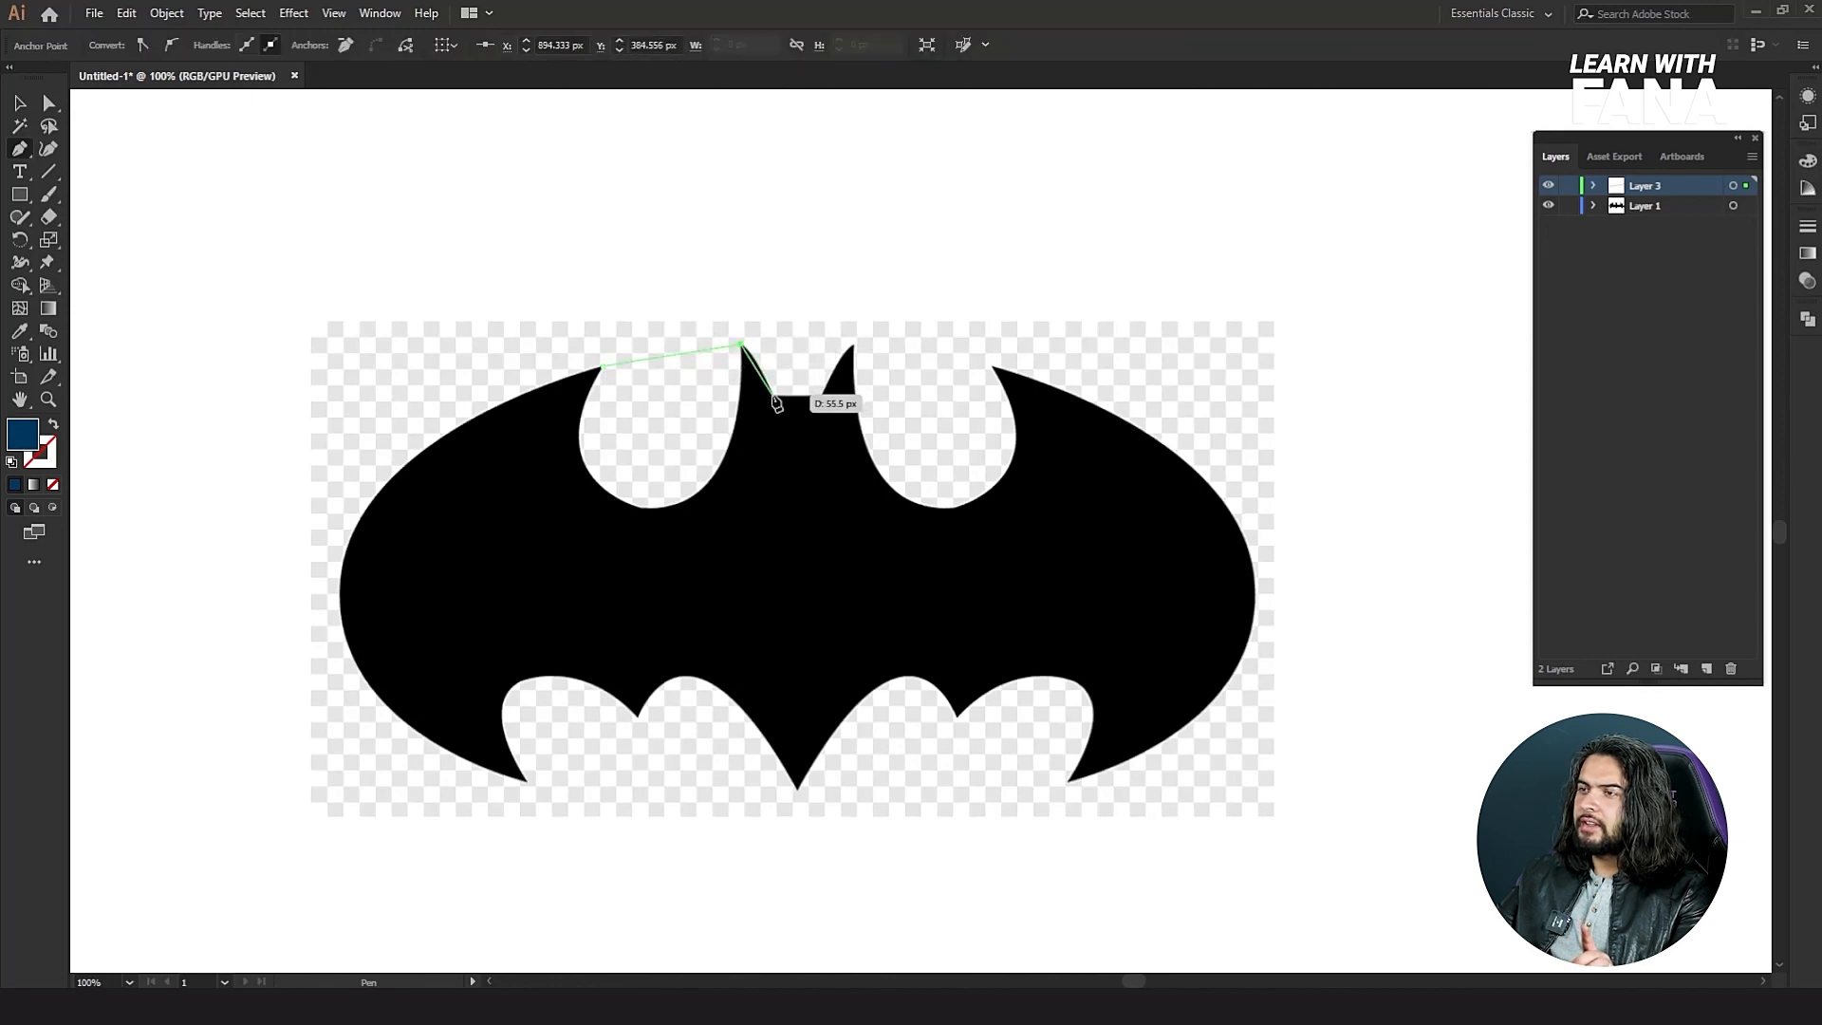
pyautogui.click(771, 391)
pyautogui.click(818, 394)
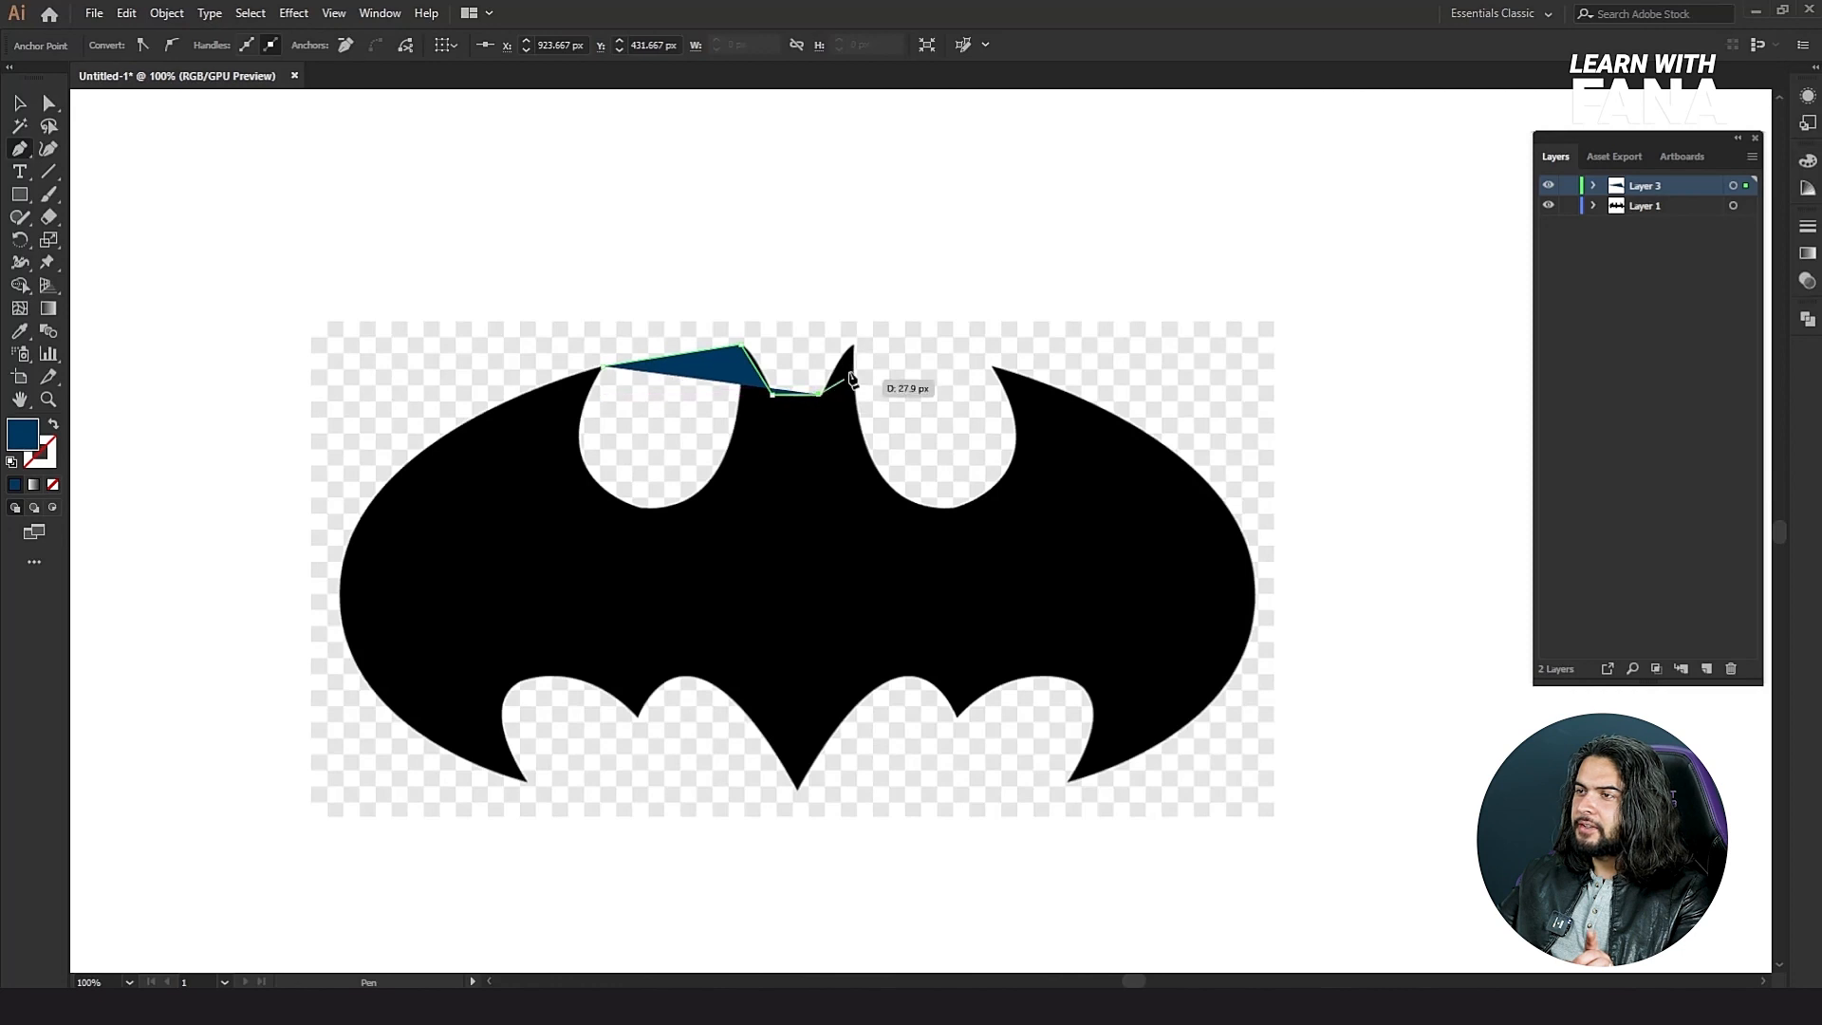
pyautogui.click(852, 348)
pyautogui.click(994, 369)
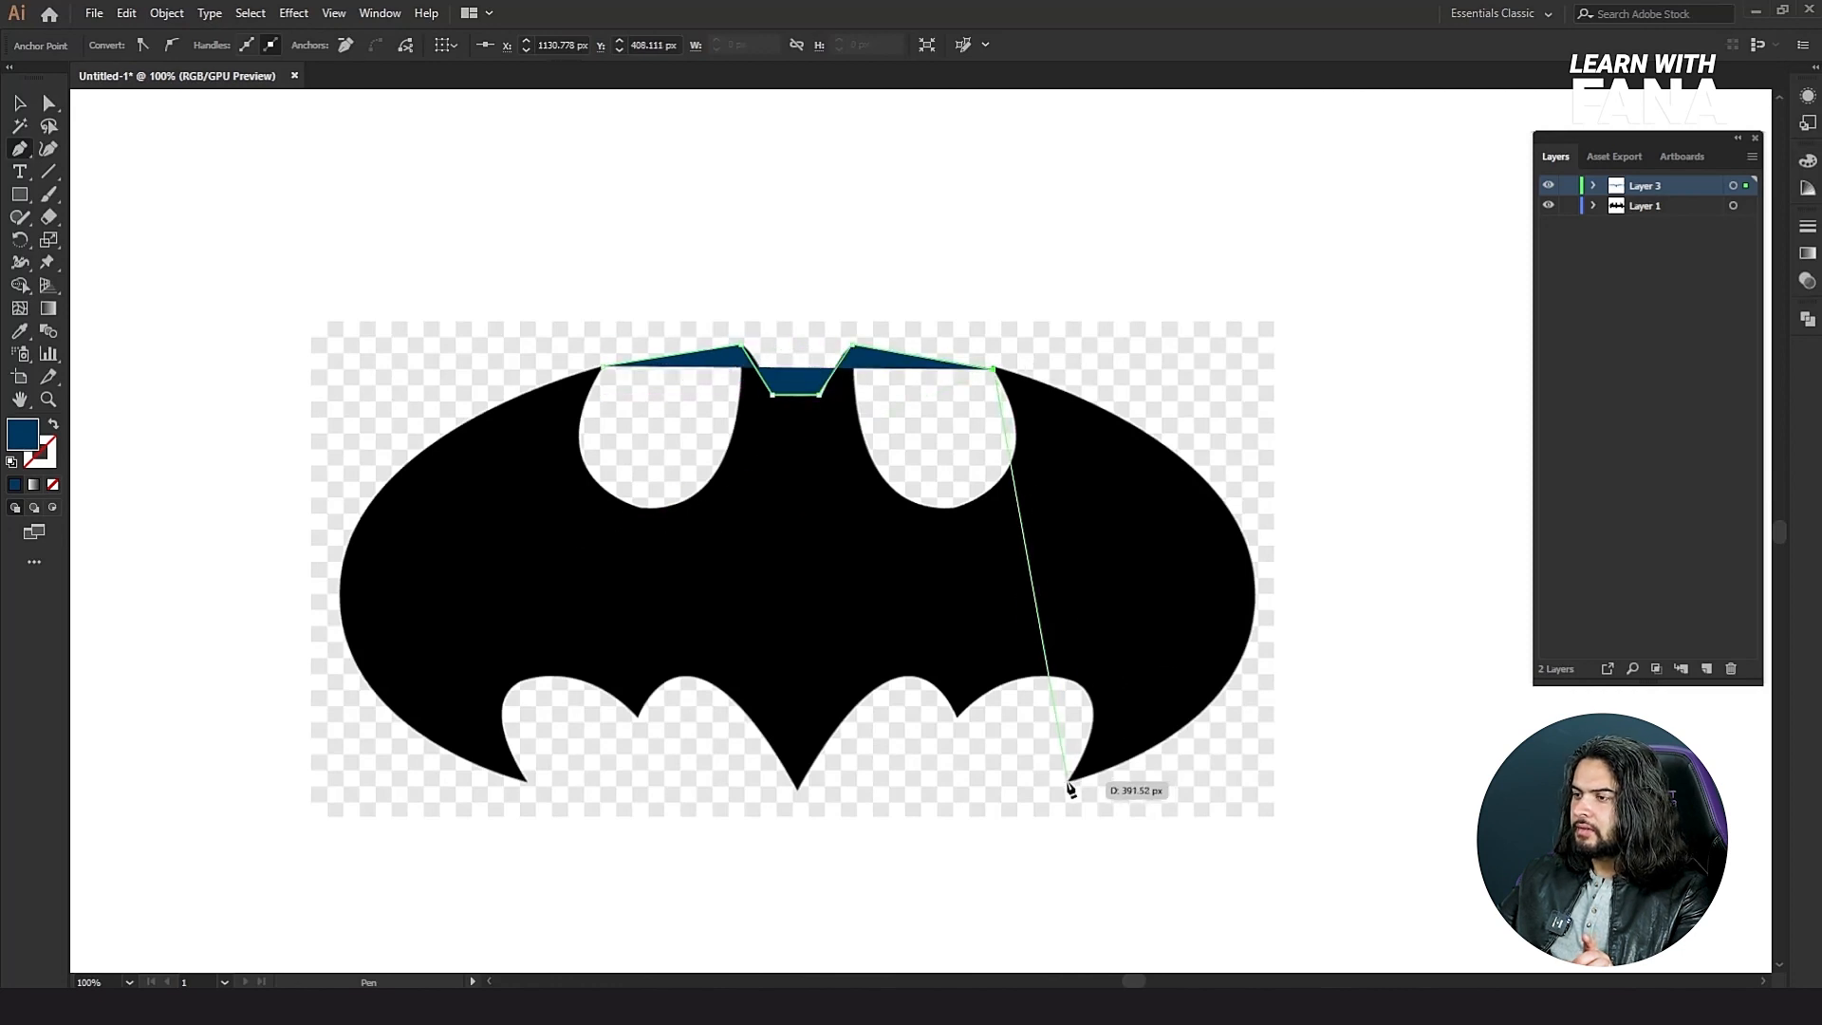
# Step: Continue the straight outline through the five lower points of the bat logo and close it at the left wing's upper tip
pyautogui.click(1067, 780)
pyautogui.click(956, 718)
pyautogui.click(797, 786)
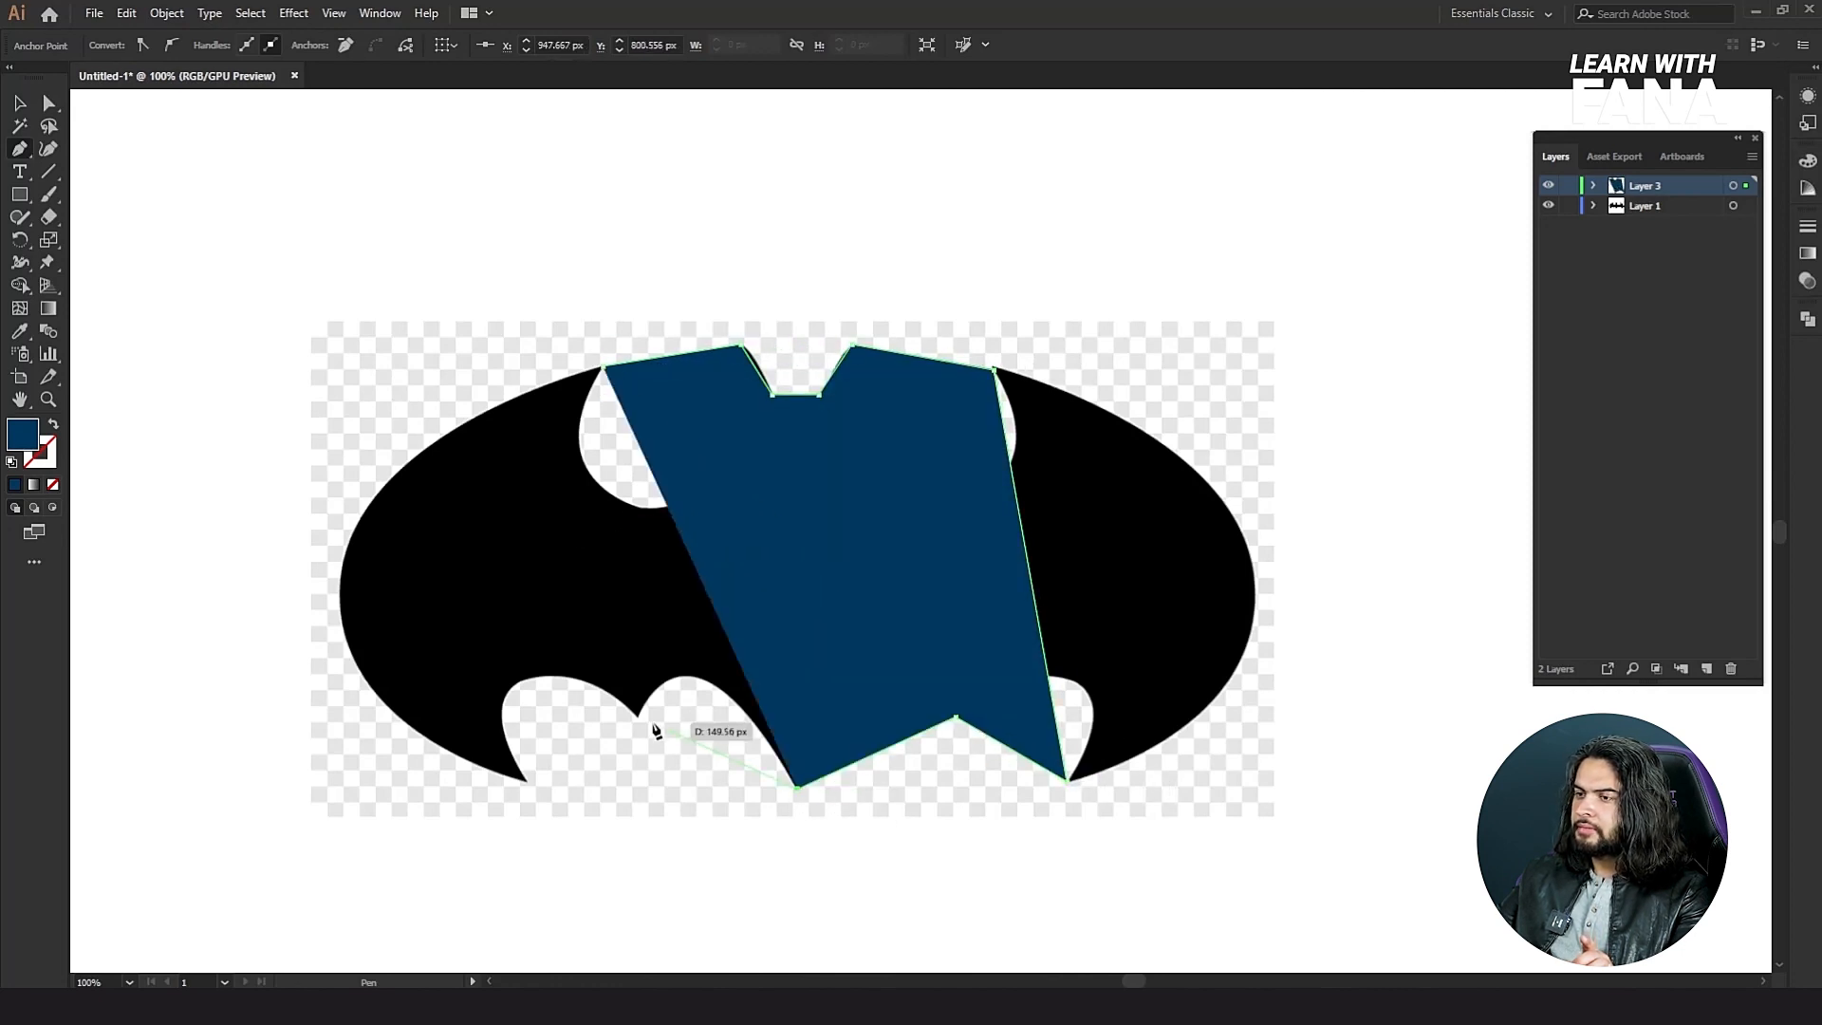
pyautogui.click(637, 717)
pyautogui.click(528, 780)
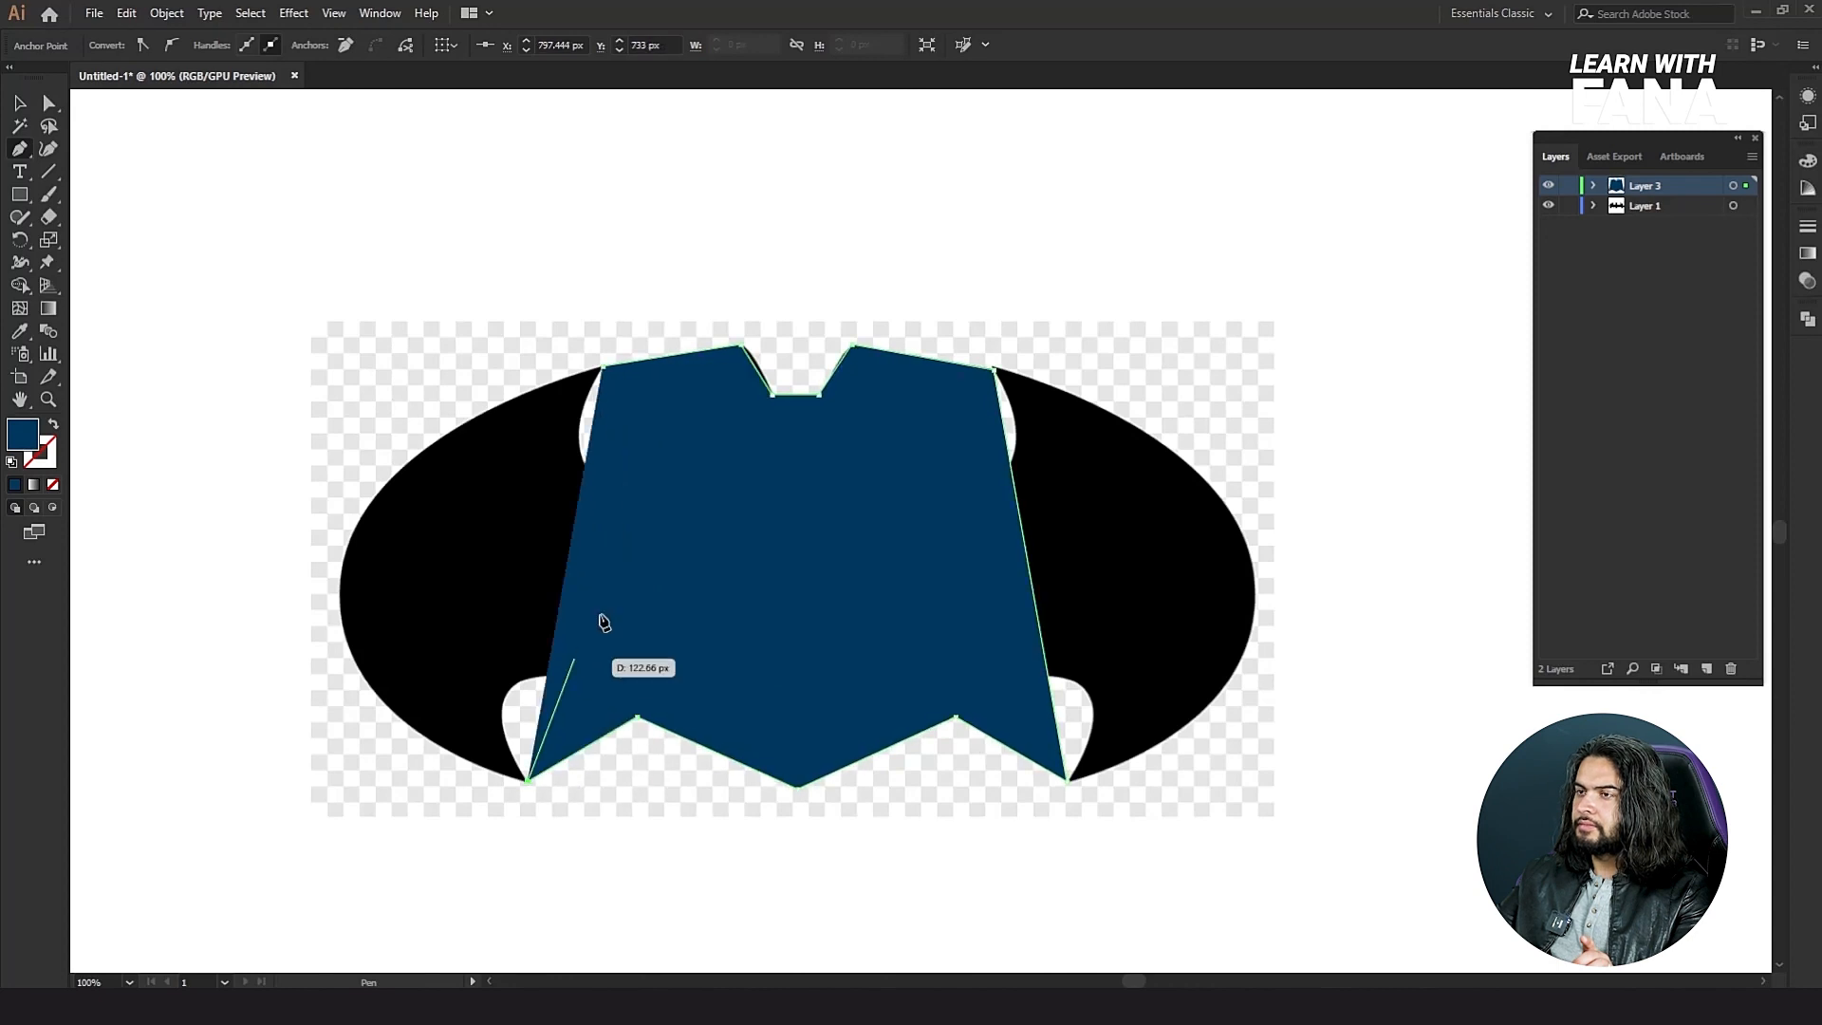
pyautogui.click(602, 367)
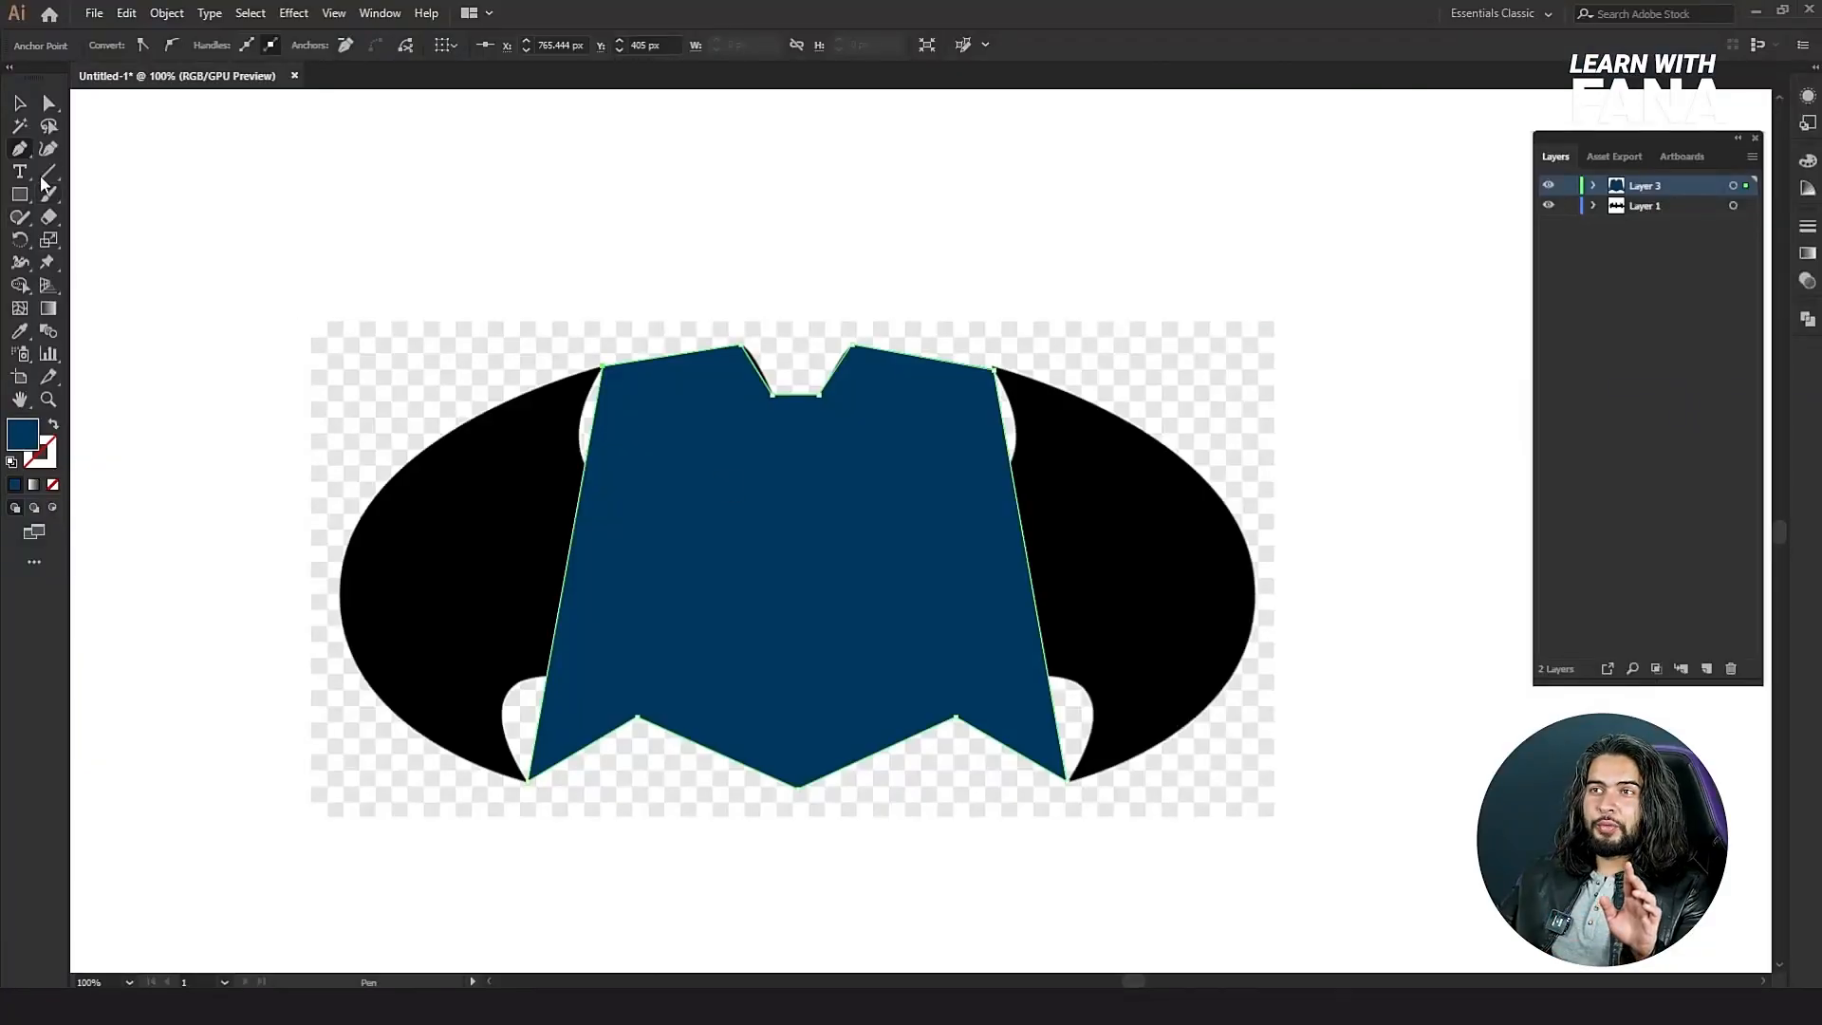
# Step: Swap the outline's fill and stroke colours, and bend its right side with the Curvature tool to follow the right wing's outer edge
pyautogui.click(49, 157)
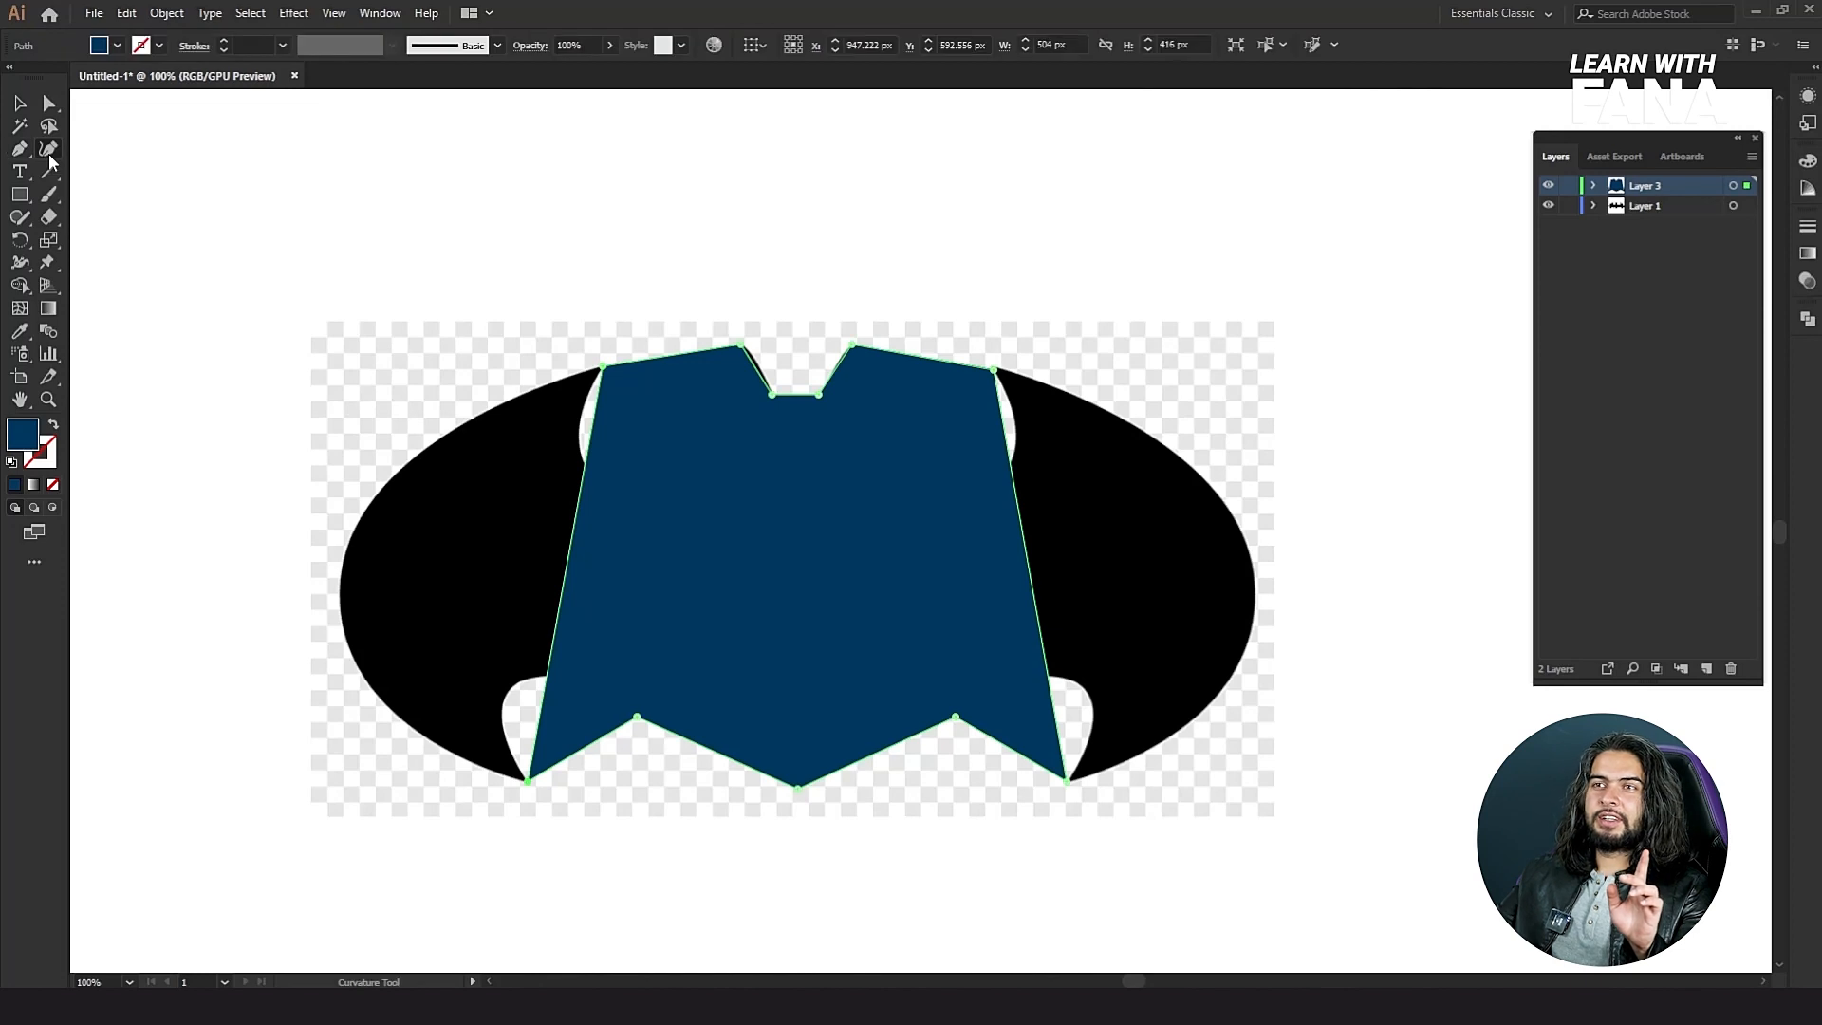
pyautogui.click(53, 428)
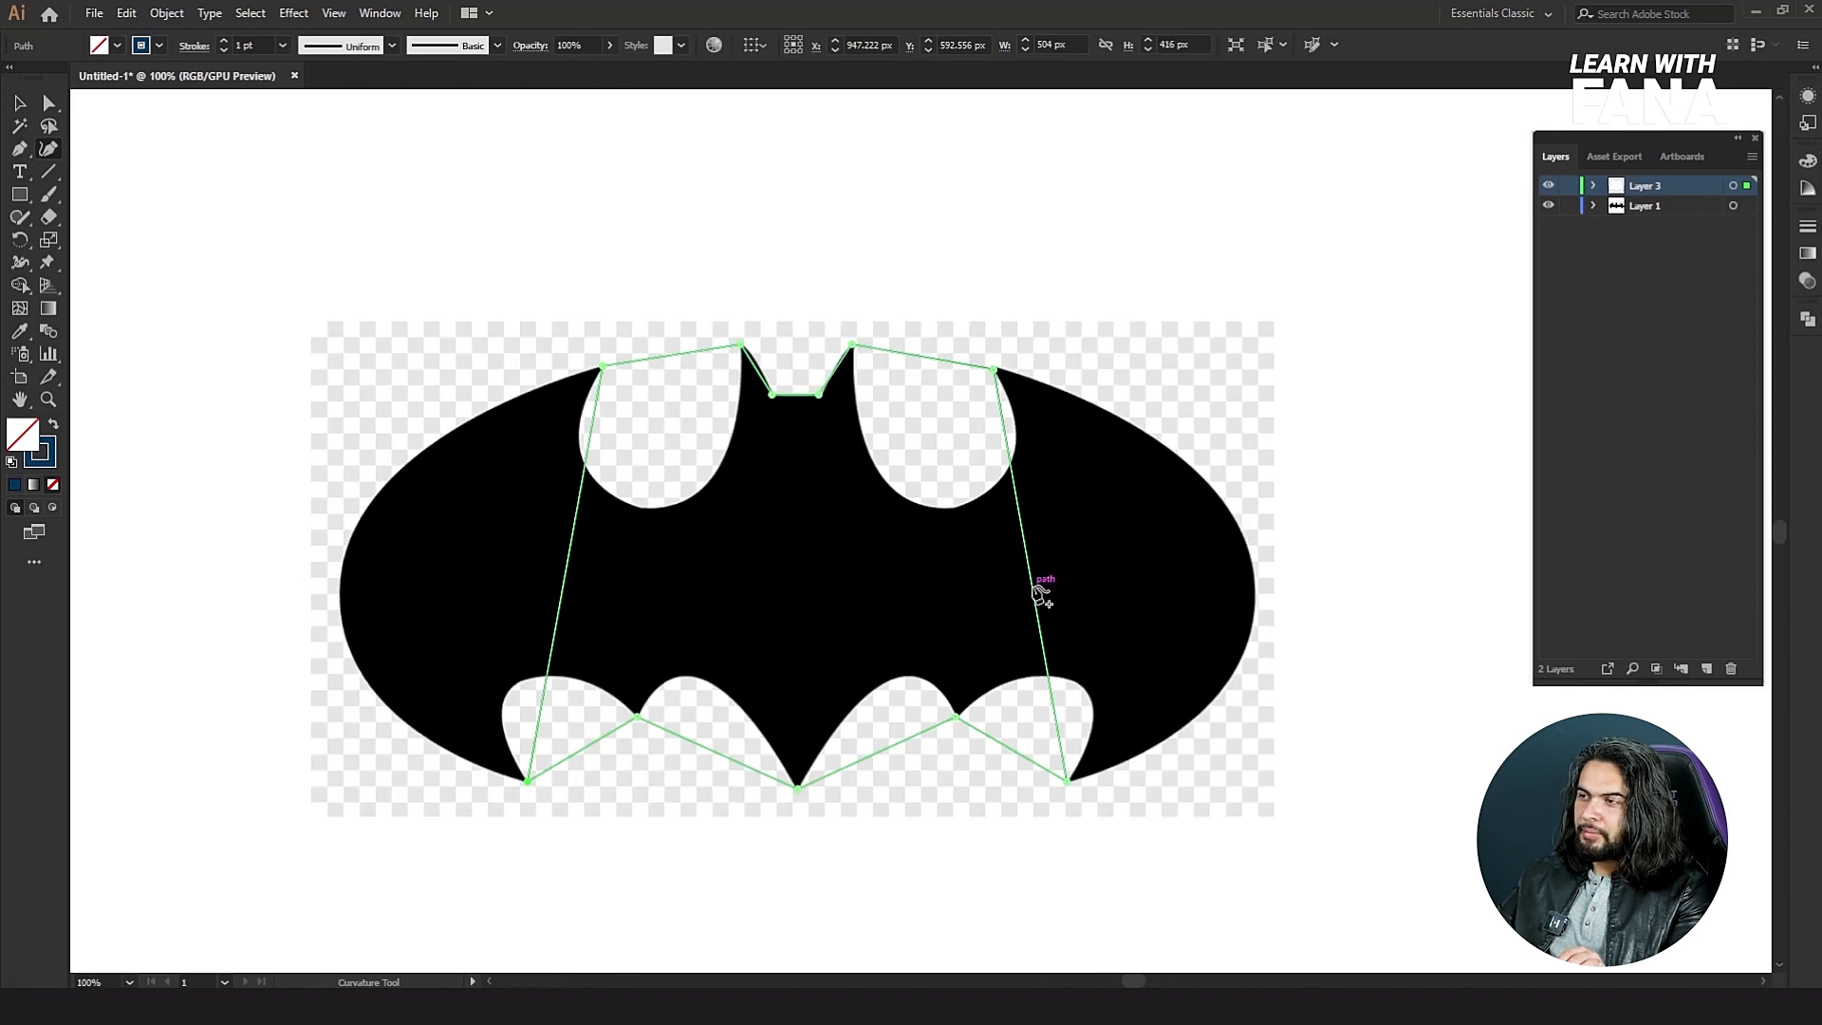
pyautogui.moveTo(1032, 586); pyautogui.dragTo(1256, 639)
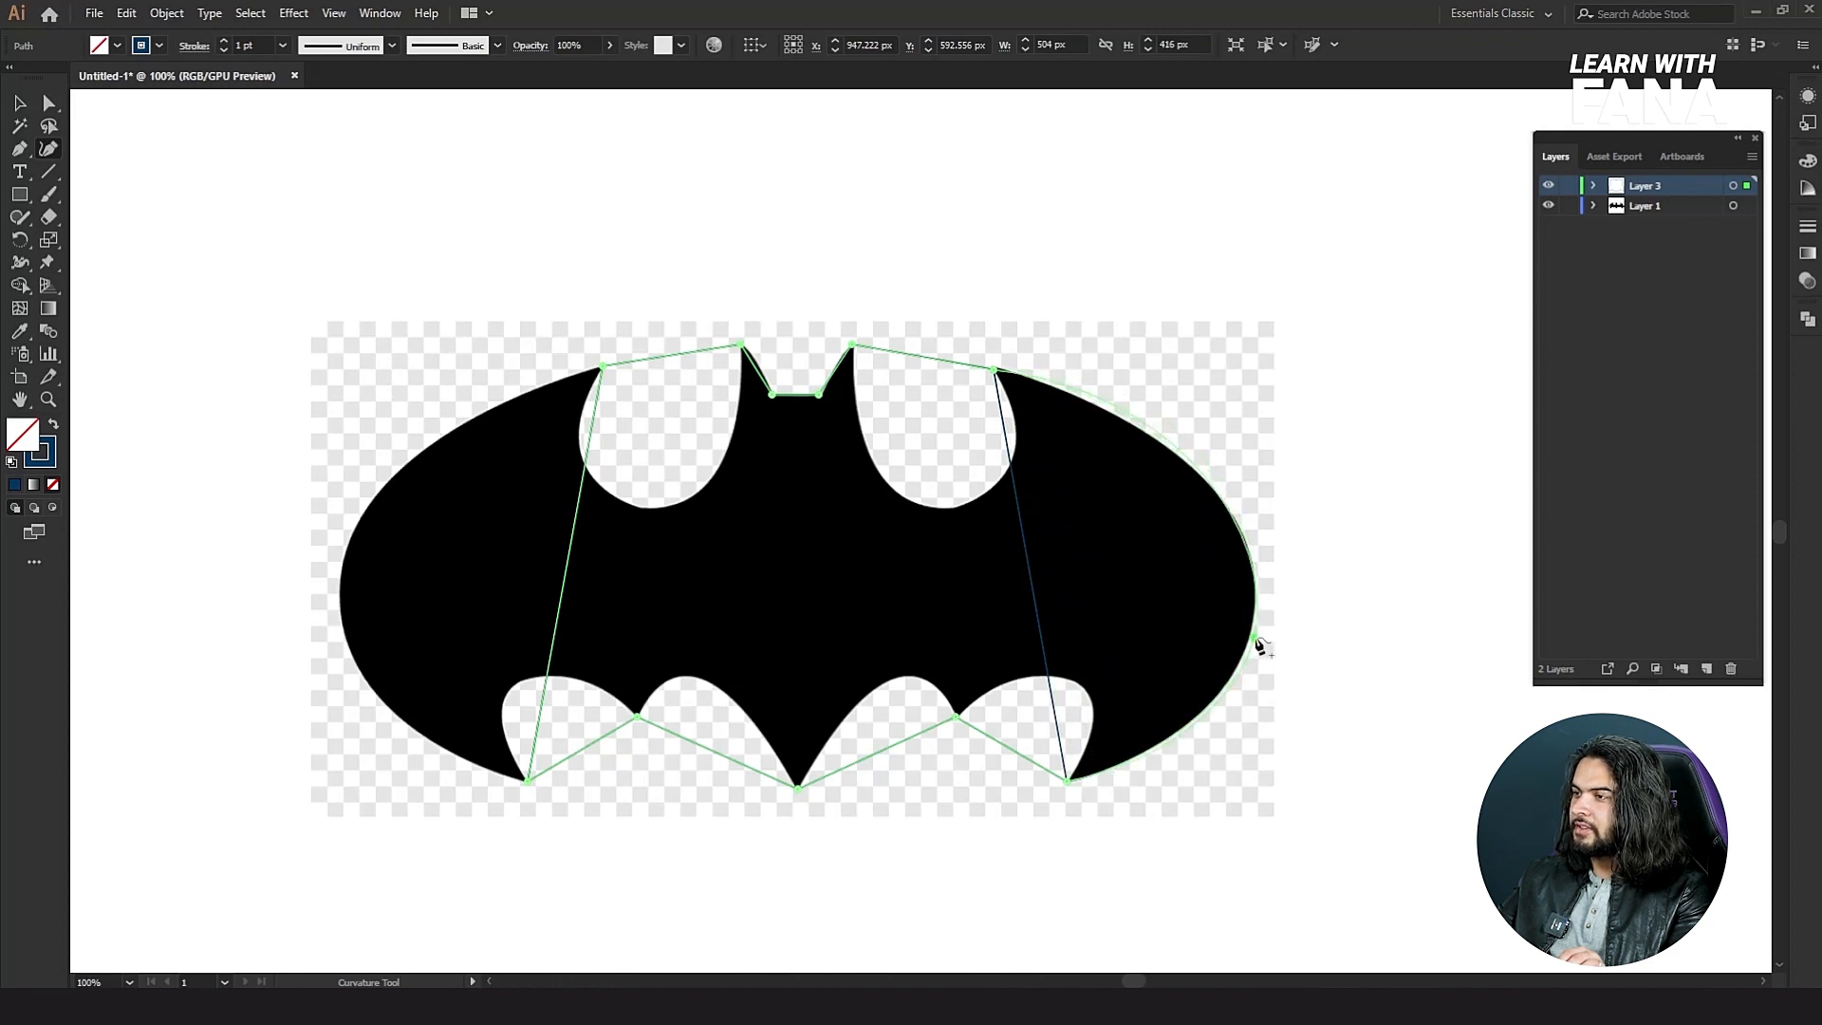
# Step: Curve the outline between the right wing tip and right ear to fit the rounded notch, and add a point on the right ear's inner edge
pyautogui.moveTo(968, 367); pyautogui.dragTo(971, 379)
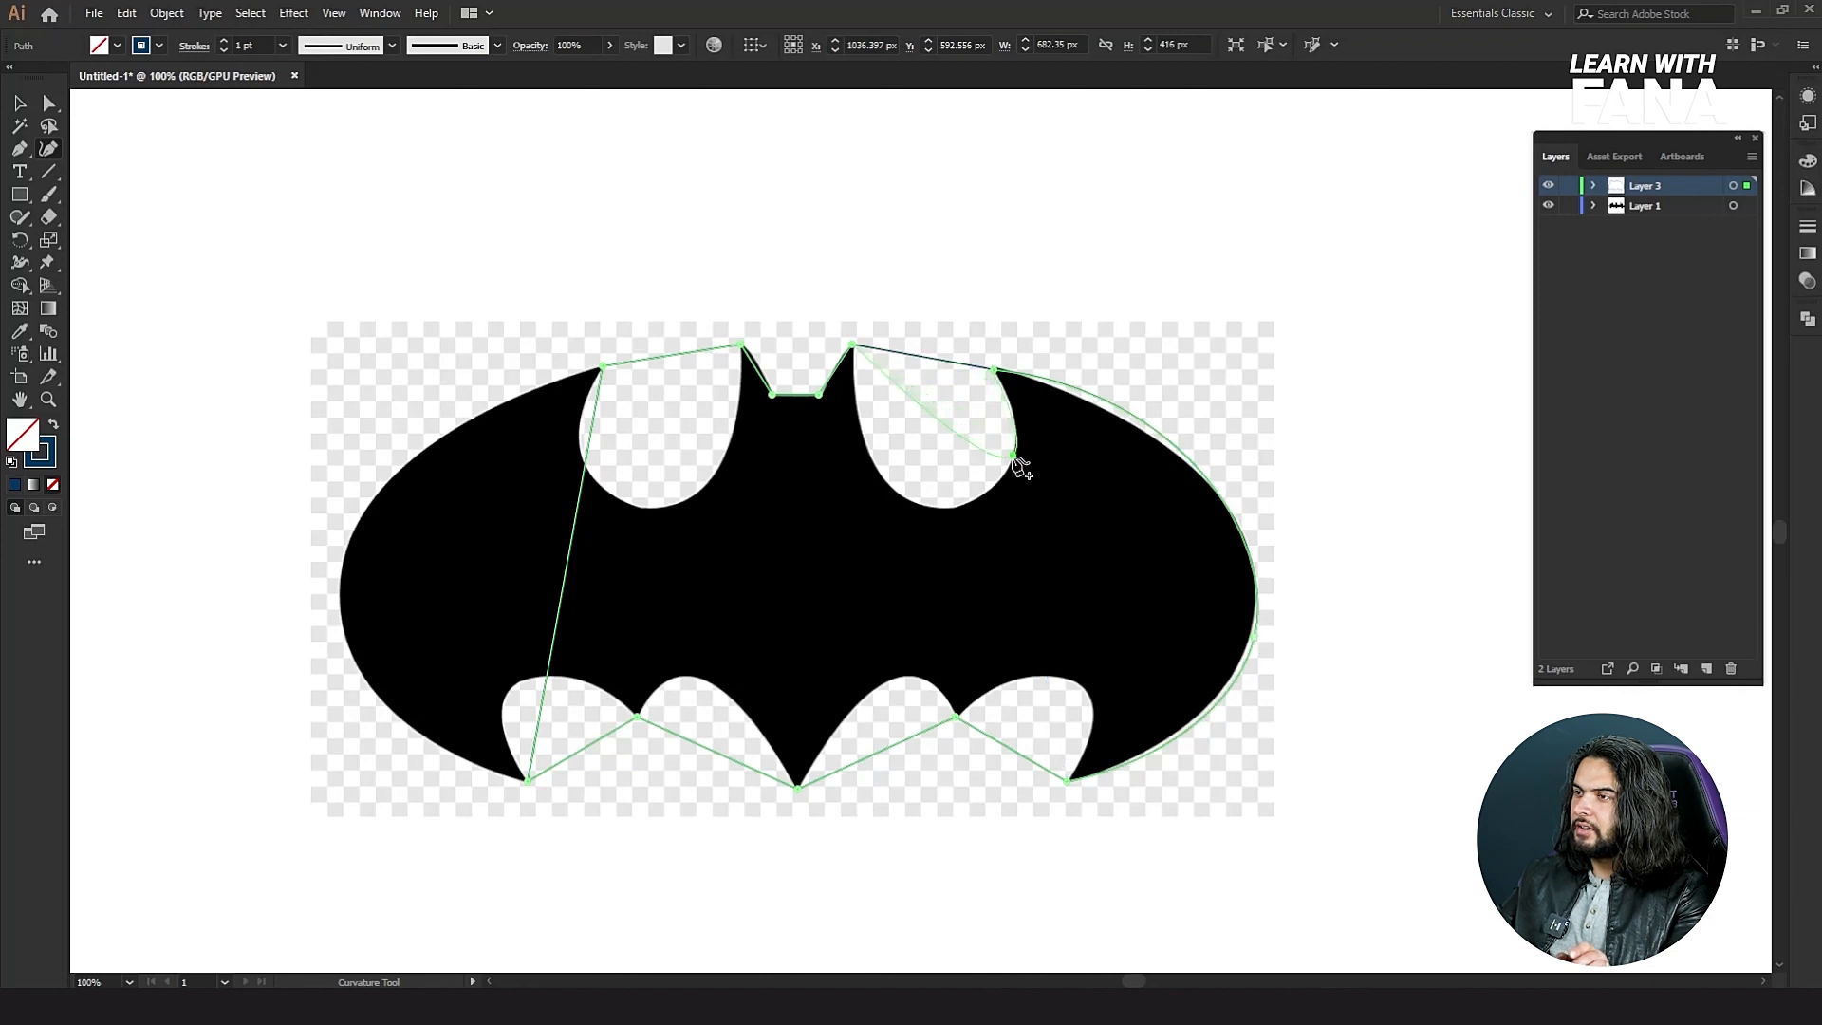
pyautogui.moveTo(1012, 457); pyautogui.dragTo(918, 495)
pyautogui.moveTo(1012, 461); pyautogui.dragTo(999, 482)
pyautogui.click(917, 497)
pyautogui.click(917, 497)
pyautogui.click(832, 375)
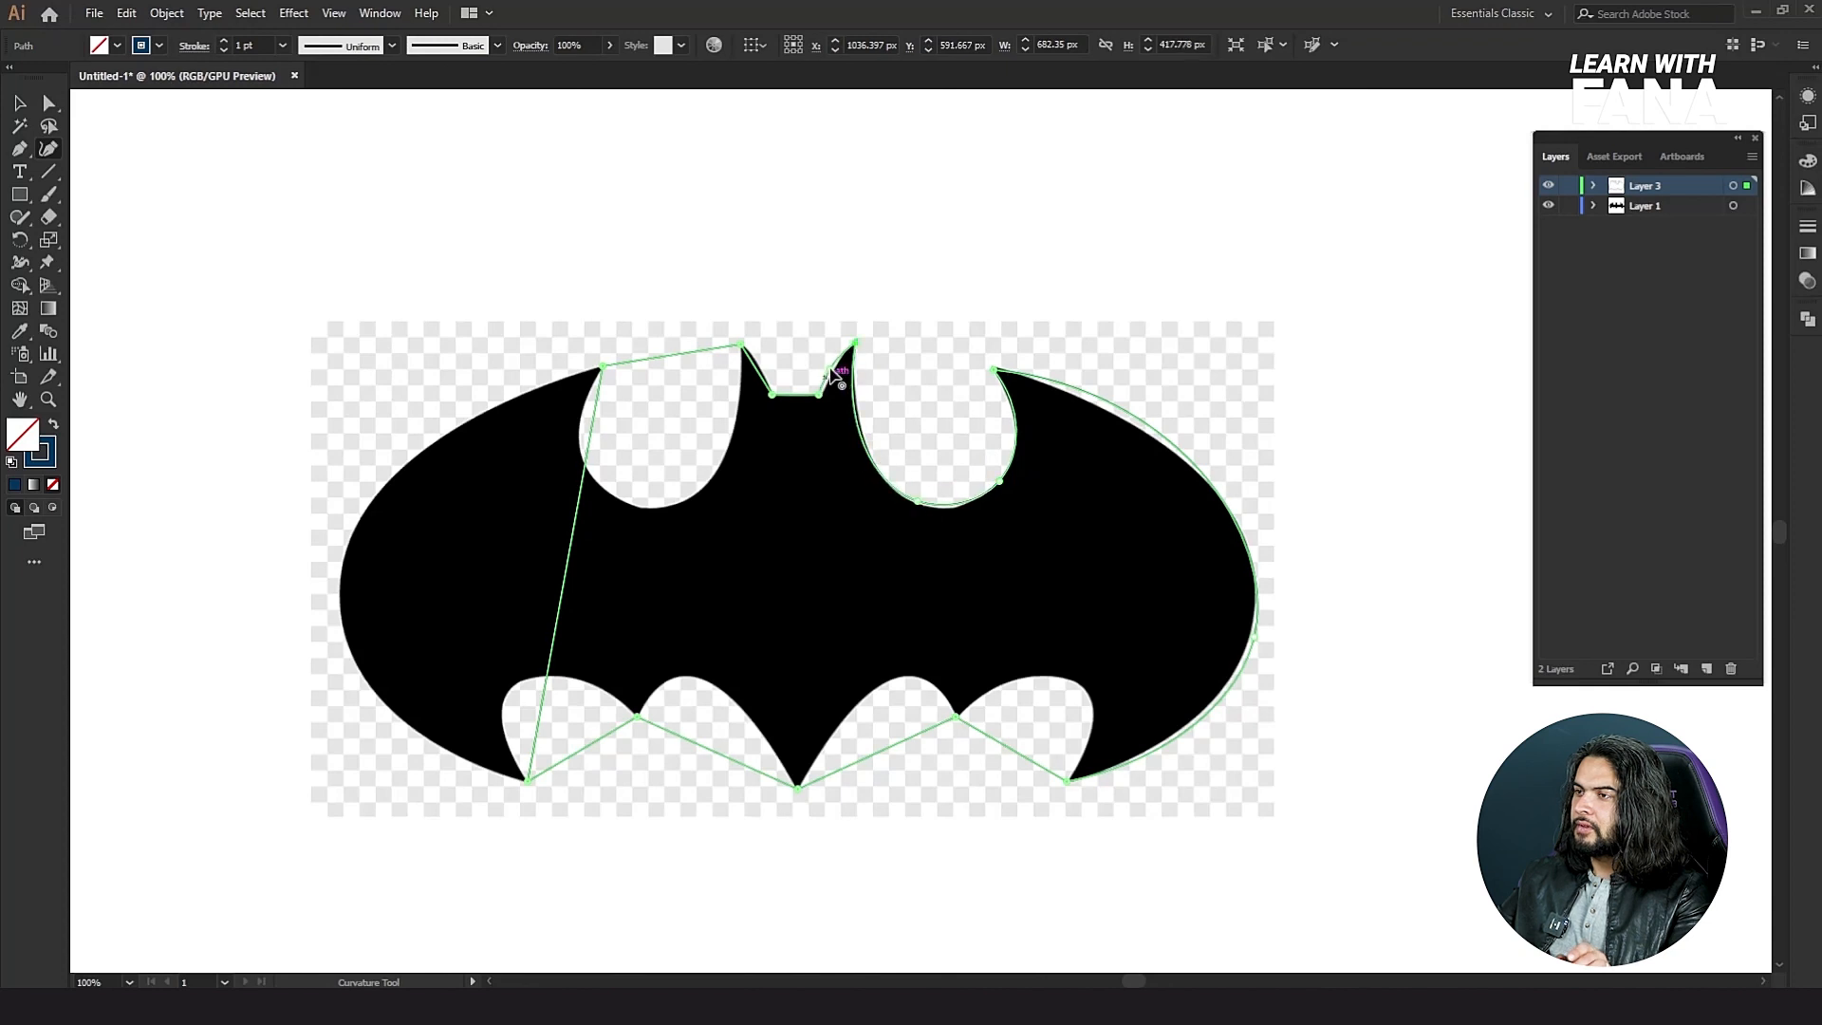
# Step: Curve the outline between the left ear and left wing tip to fit the rounded notch
pyautogui.moveTo(700, 384); pyautogui.dragTo(588, 457)
pyautogui.click(601, 483)
pyautogui.moveTo(705, 485); pyautogui.dragTo(671, 504)
pyautogui.moveTo(588, 458); pyautogui.dragTo(589, 479)
pyautogui.moveTo(565, 565); pyautogui.dragTo(356, 667)
pyautogui.moveTo(390, 513); pyautogui.dragTo(350, 566)
pyautogui.hotkey('ctrl', 'z')
pyautogui.hotkey('ctrl', 'z')
pyautogui.hotkey('ctrl', 'z')
# Step: Bend the outline's left side to the left wing's outer edge, and arch the four lower segments to match the scalloped bottom
pyautogui.moveTo(567, 571); pyautogui.dragTo(343, 623)
pyautogui.moveTo(529, 723); pyautogui.dragTo(510, 690)
pyautogui.moveTo(701, 749); pyautogui.dragTo(672, 680)
pyautogui.moveTo(886, 745); pyautogui.dragTo(926, 679)
pyautogui.moveTo(1010, 750); pyautogui.dragTo(1086, 690)
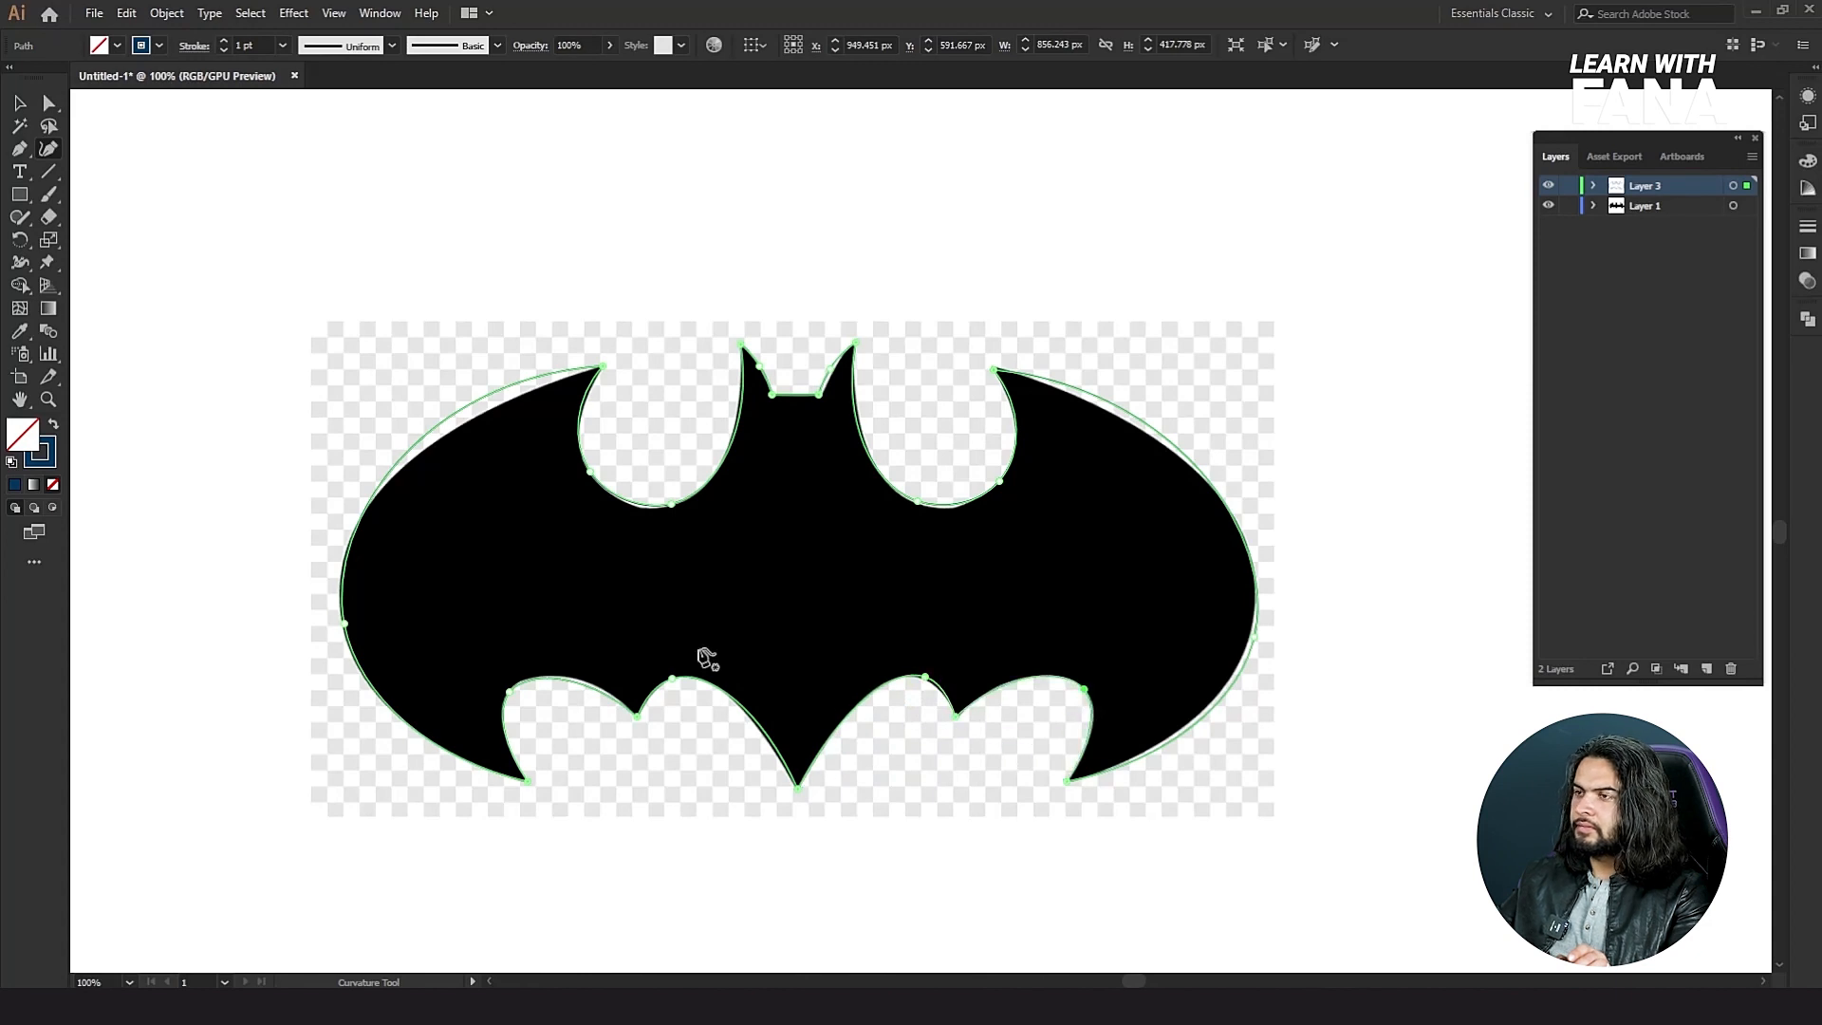
# Step: Swap the stroke colour back to the fill, and place the traced bat and the reference image side by side
pyautogui.click(54, 429)
pyautogui.scroll(-2, 346, 522)
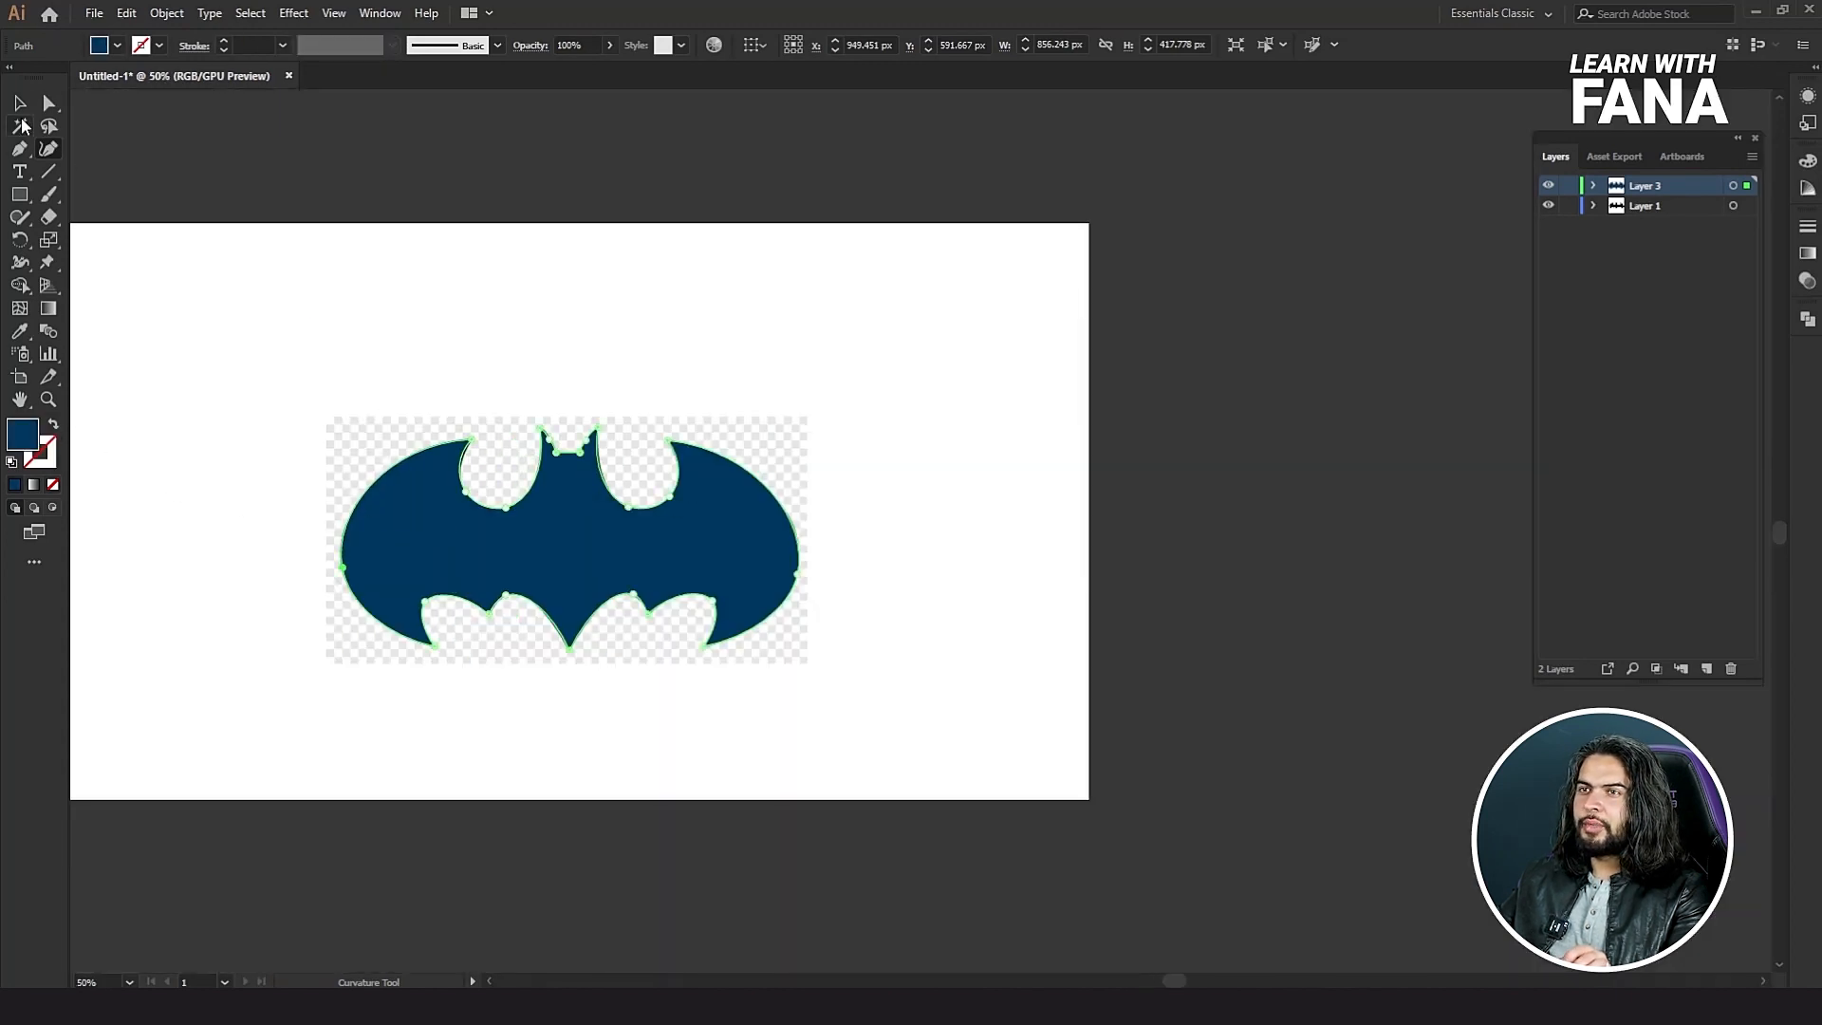
pyautogui.moveTo(481, 570); pyautogui.dragTo(455, 396)
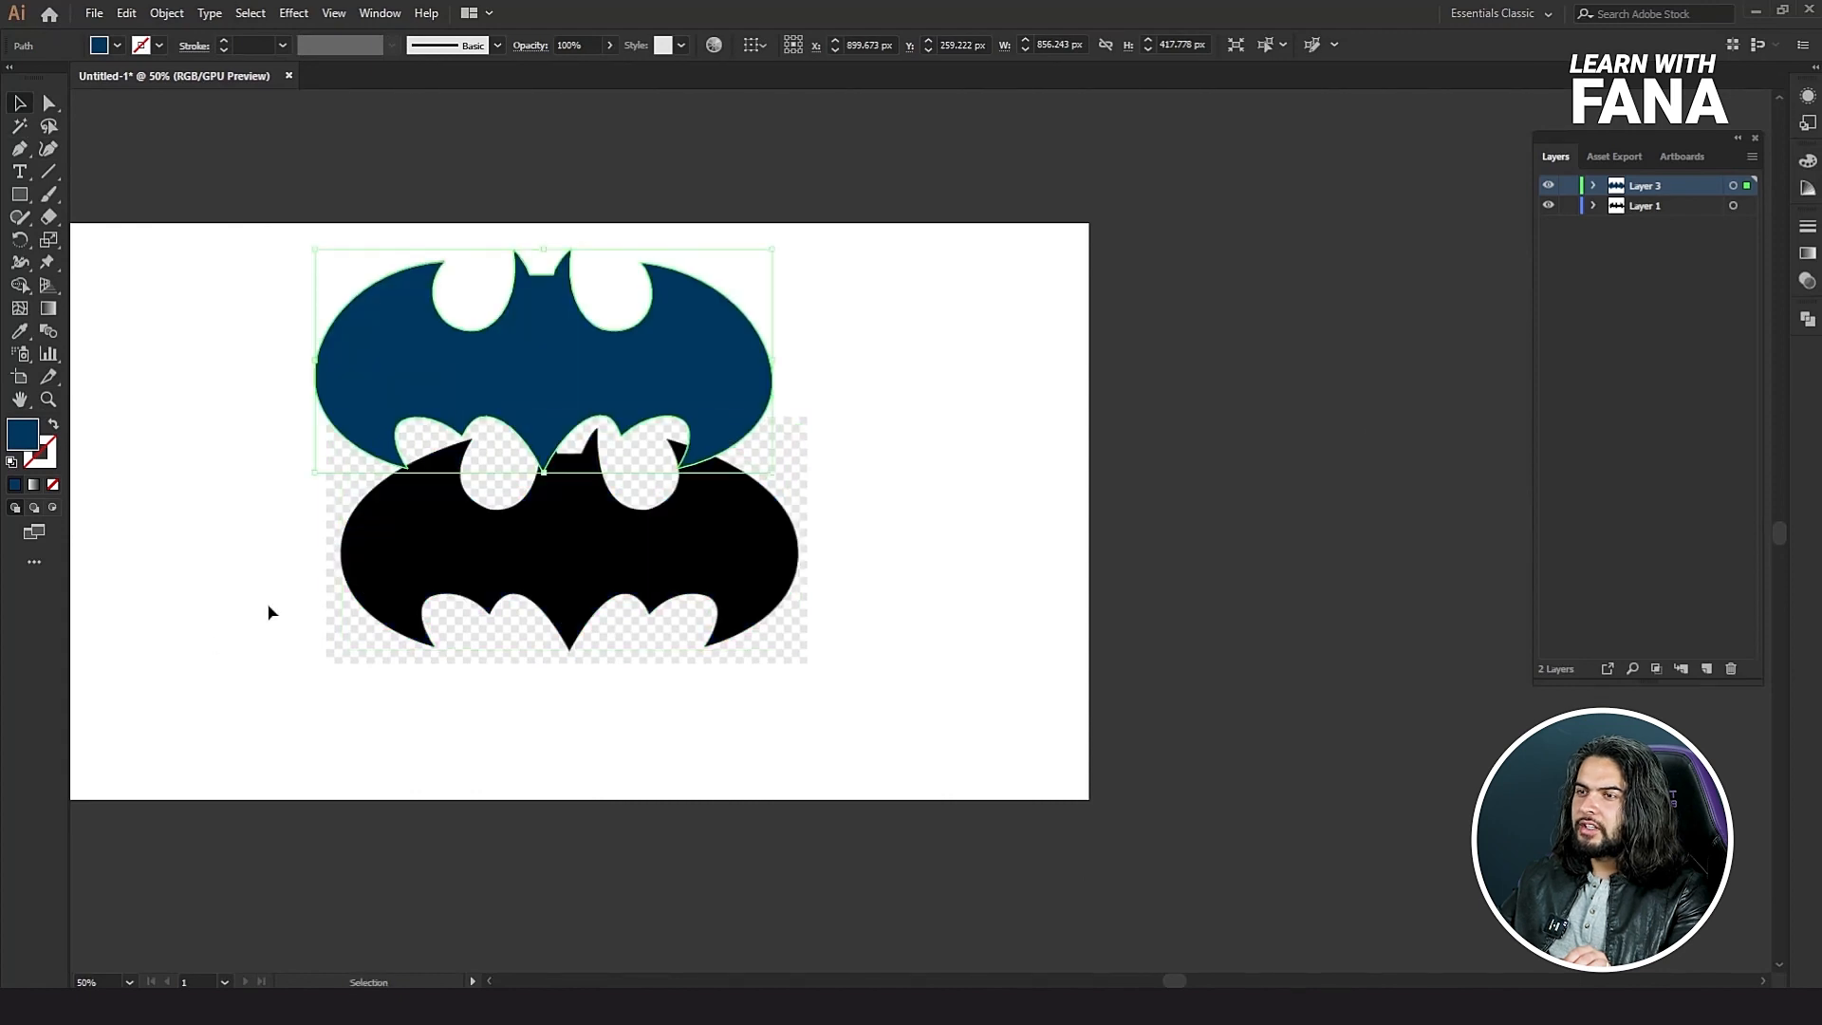
pyautogui.moveTo(406, 569); pyautogui.dragTo(732, 612)
pyautogui.scroll(1, 543, 550)
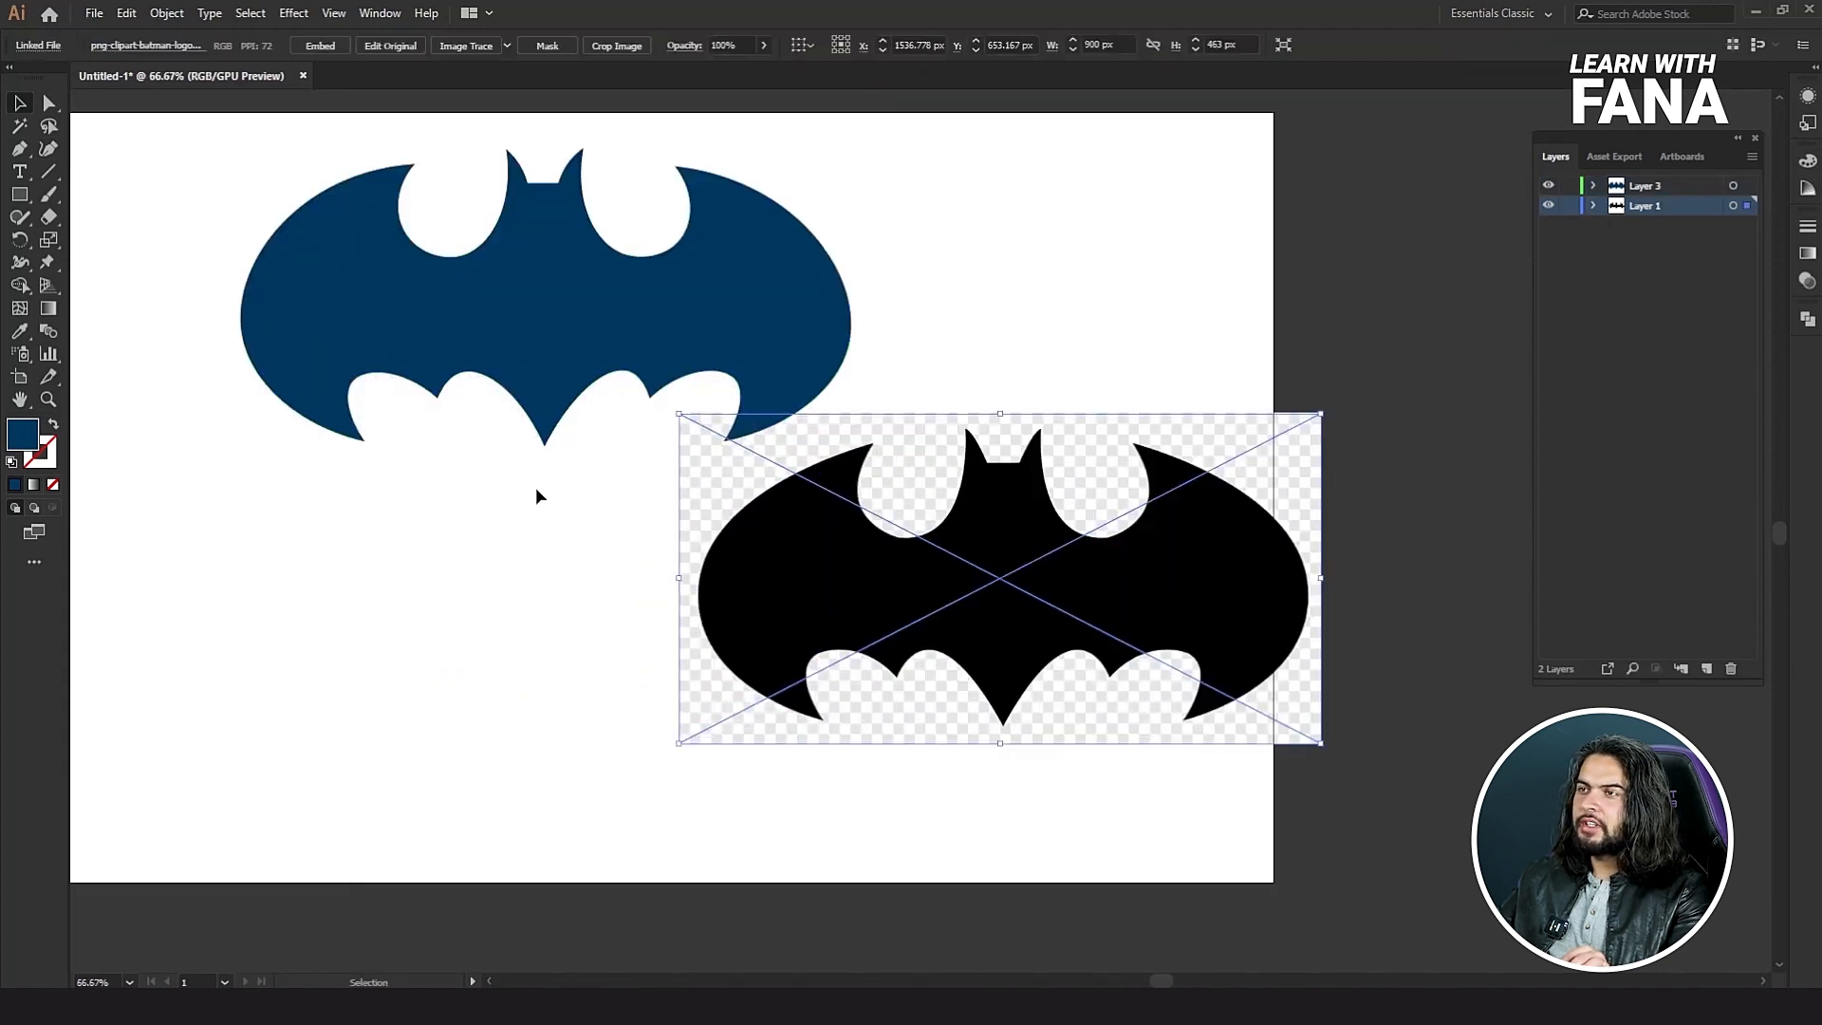
pyautogui.moveTo(537, 490); pyautogui.dragTo(667, 573)
pyautogui.moveTo(757, 385); pyautogui.dragTo(510, 633)
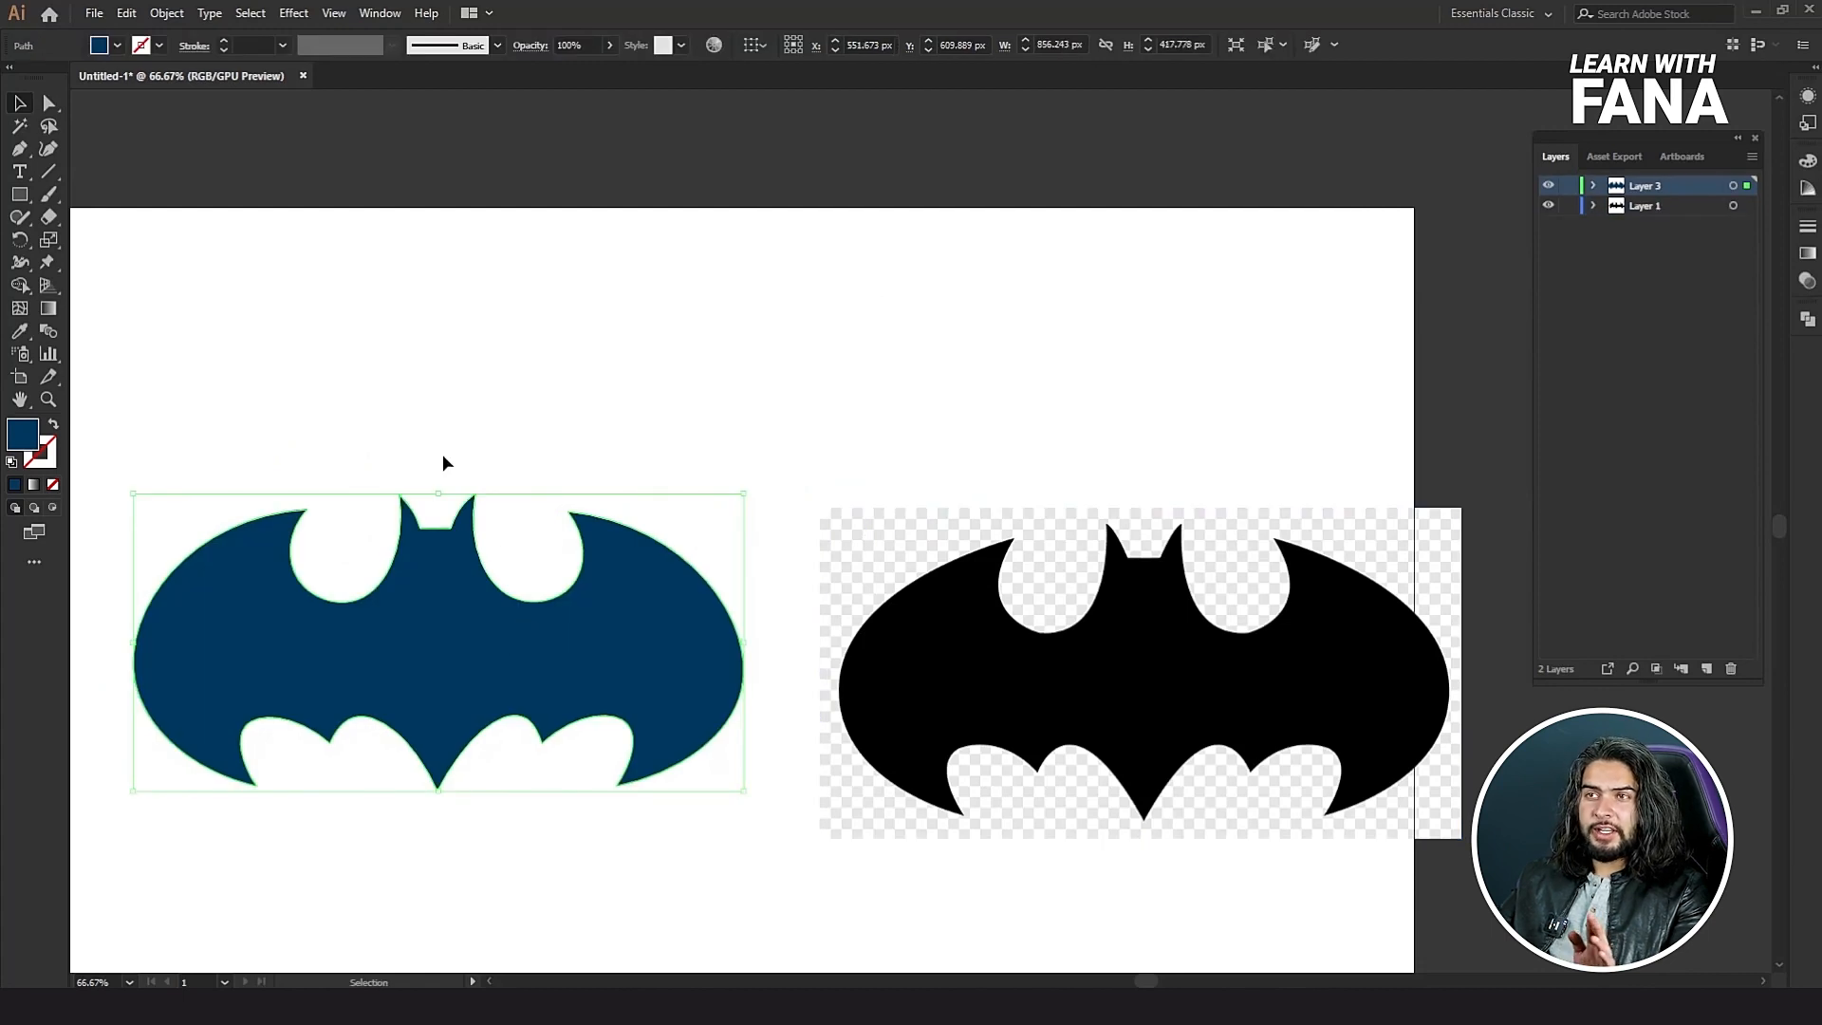
# Step: Try to trace the reference bat's left notch directly with curved Pen tool segments, and undo the attempt
pyautogui.click(19, 152)
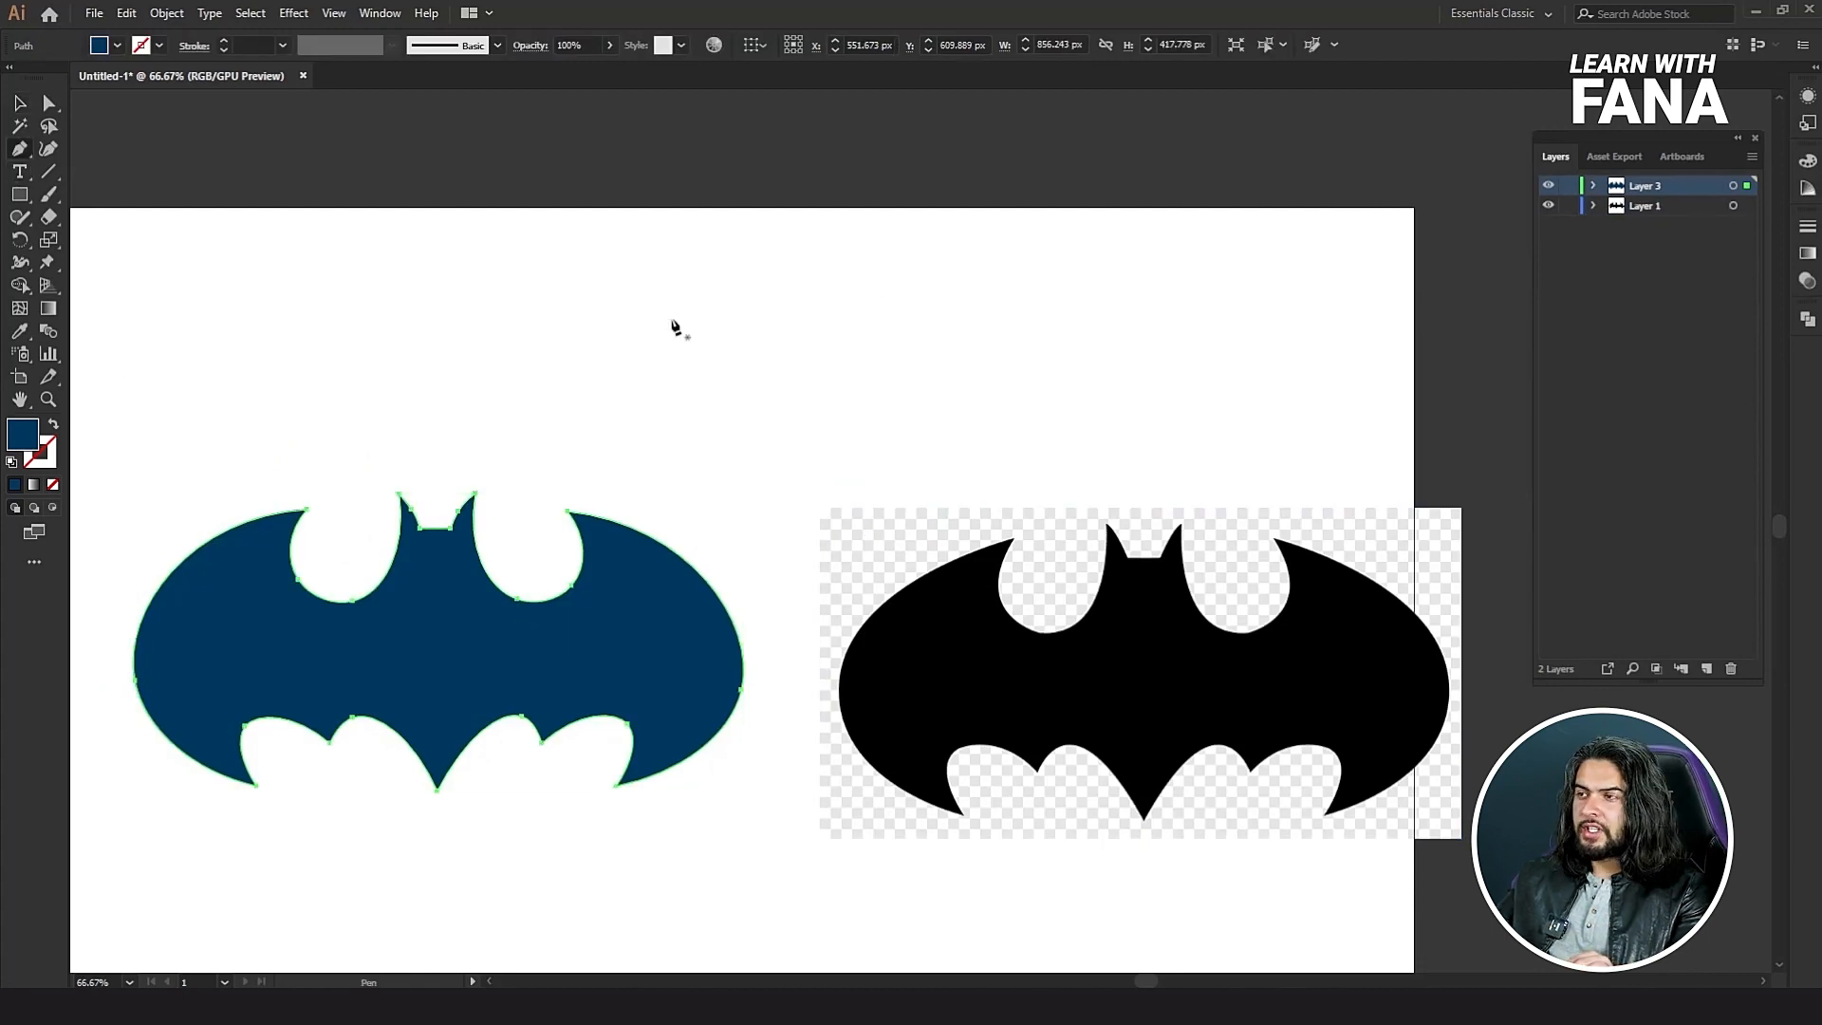
pyautogui.click(1013, 539)
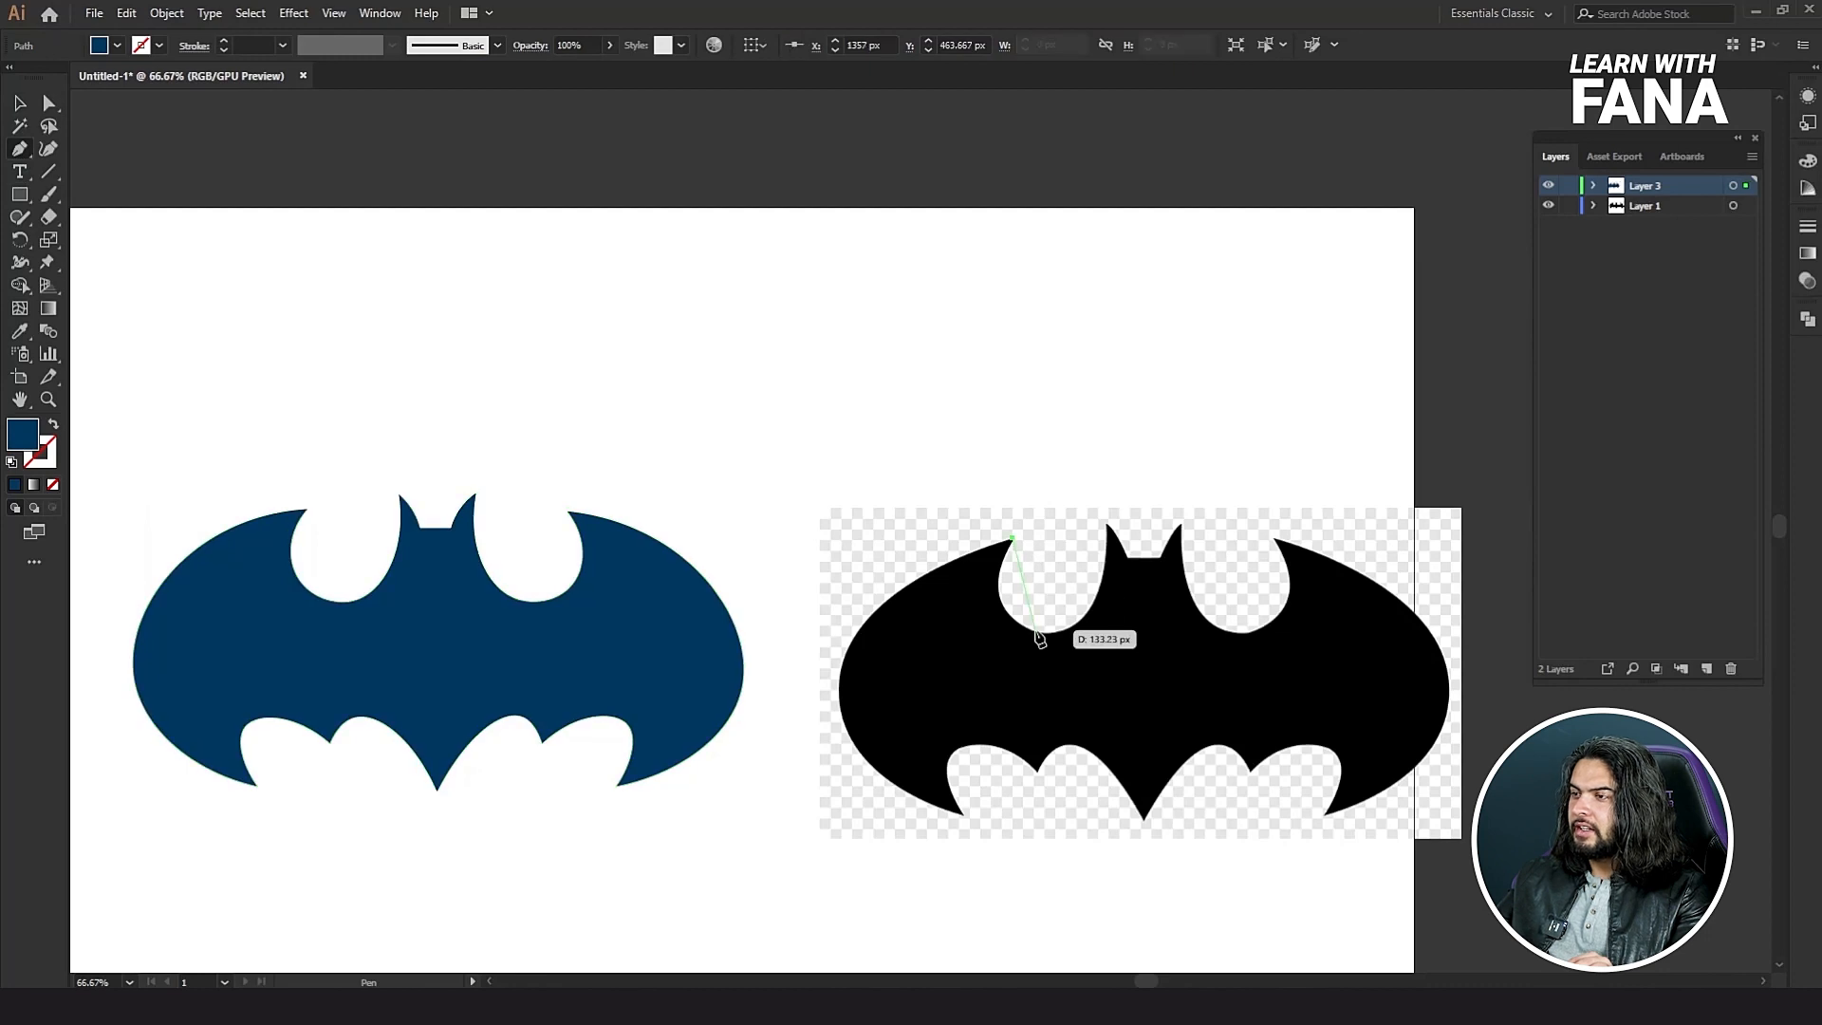
pyautogui.moveTo(1040, 629); pyautogui.dragTo(1110, 644)
pyautogui.click(1105, 498)
pyautogui.hotkey('ctrl', 'z')
pyautogui.hotkey('ctrl', 'z')
pyautogui.hotkey('ctrl', 'z')
pyautogui.hotkey('ctrl', 'z')
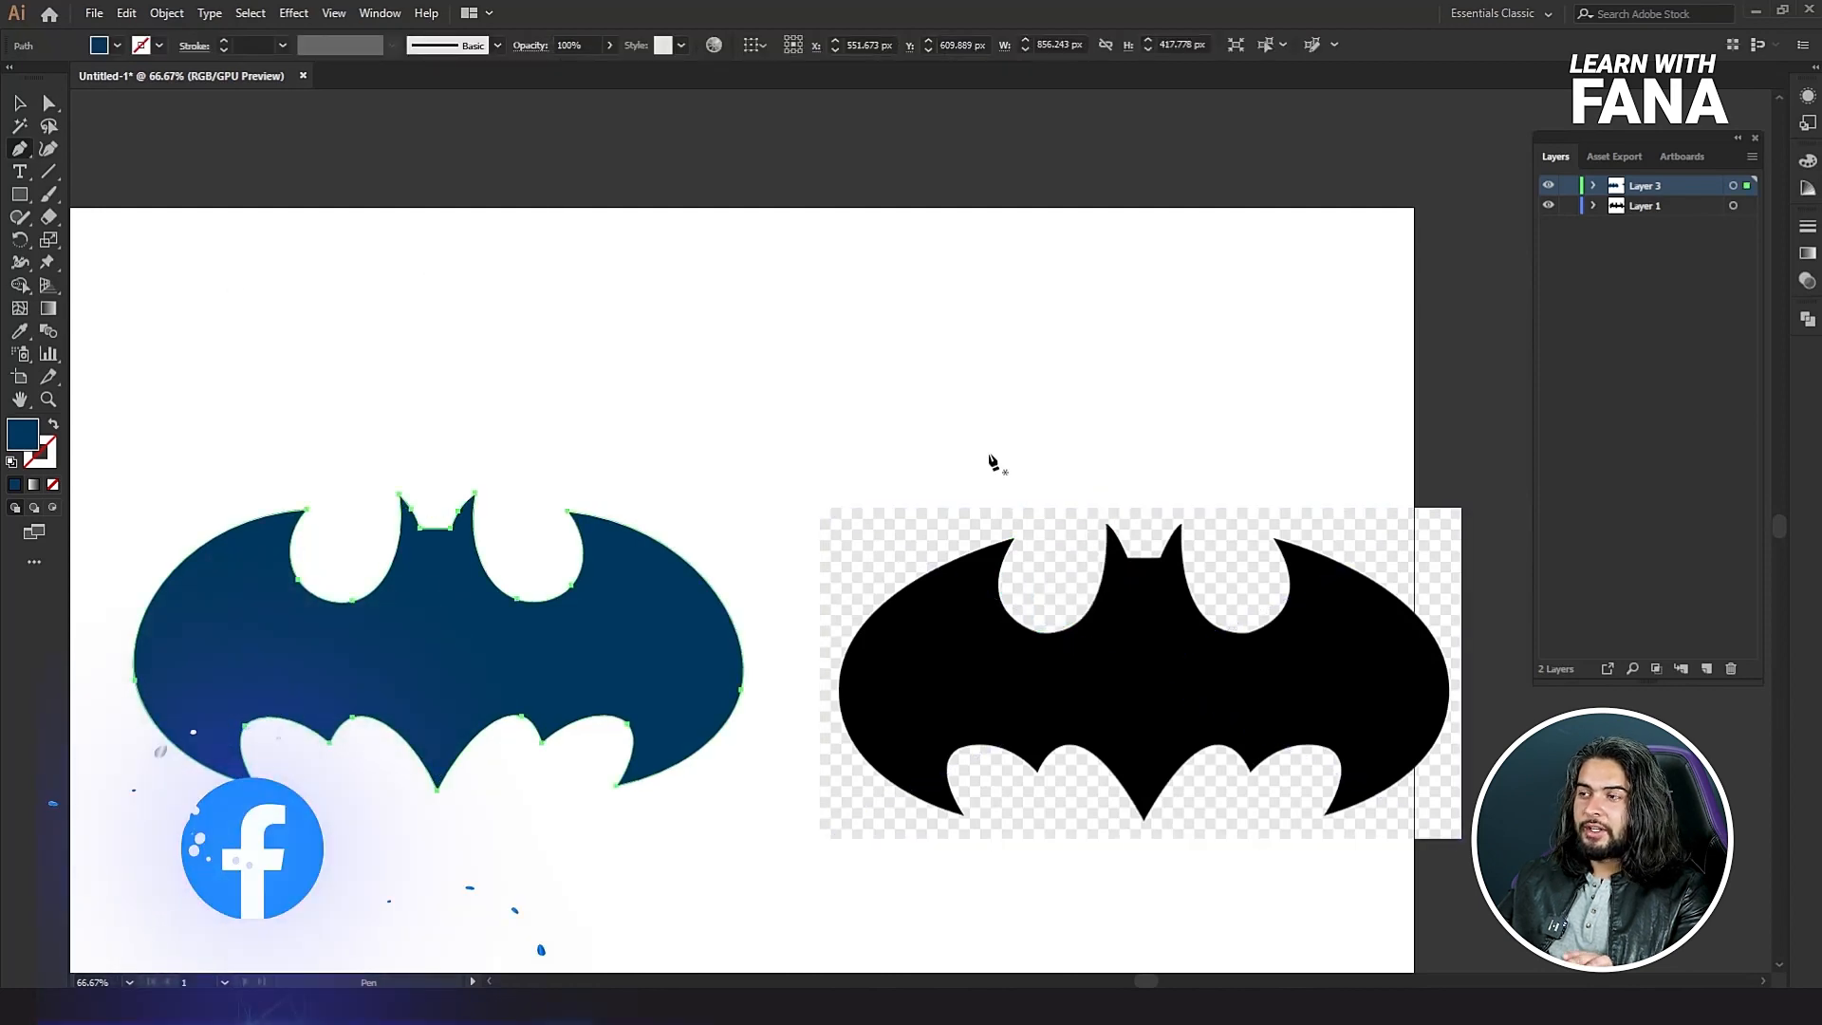
# Step: Begin a new straight-segment outline on the reference bat from the left wing's upper tip to the left ear
pyautogui.click(1013, 539)
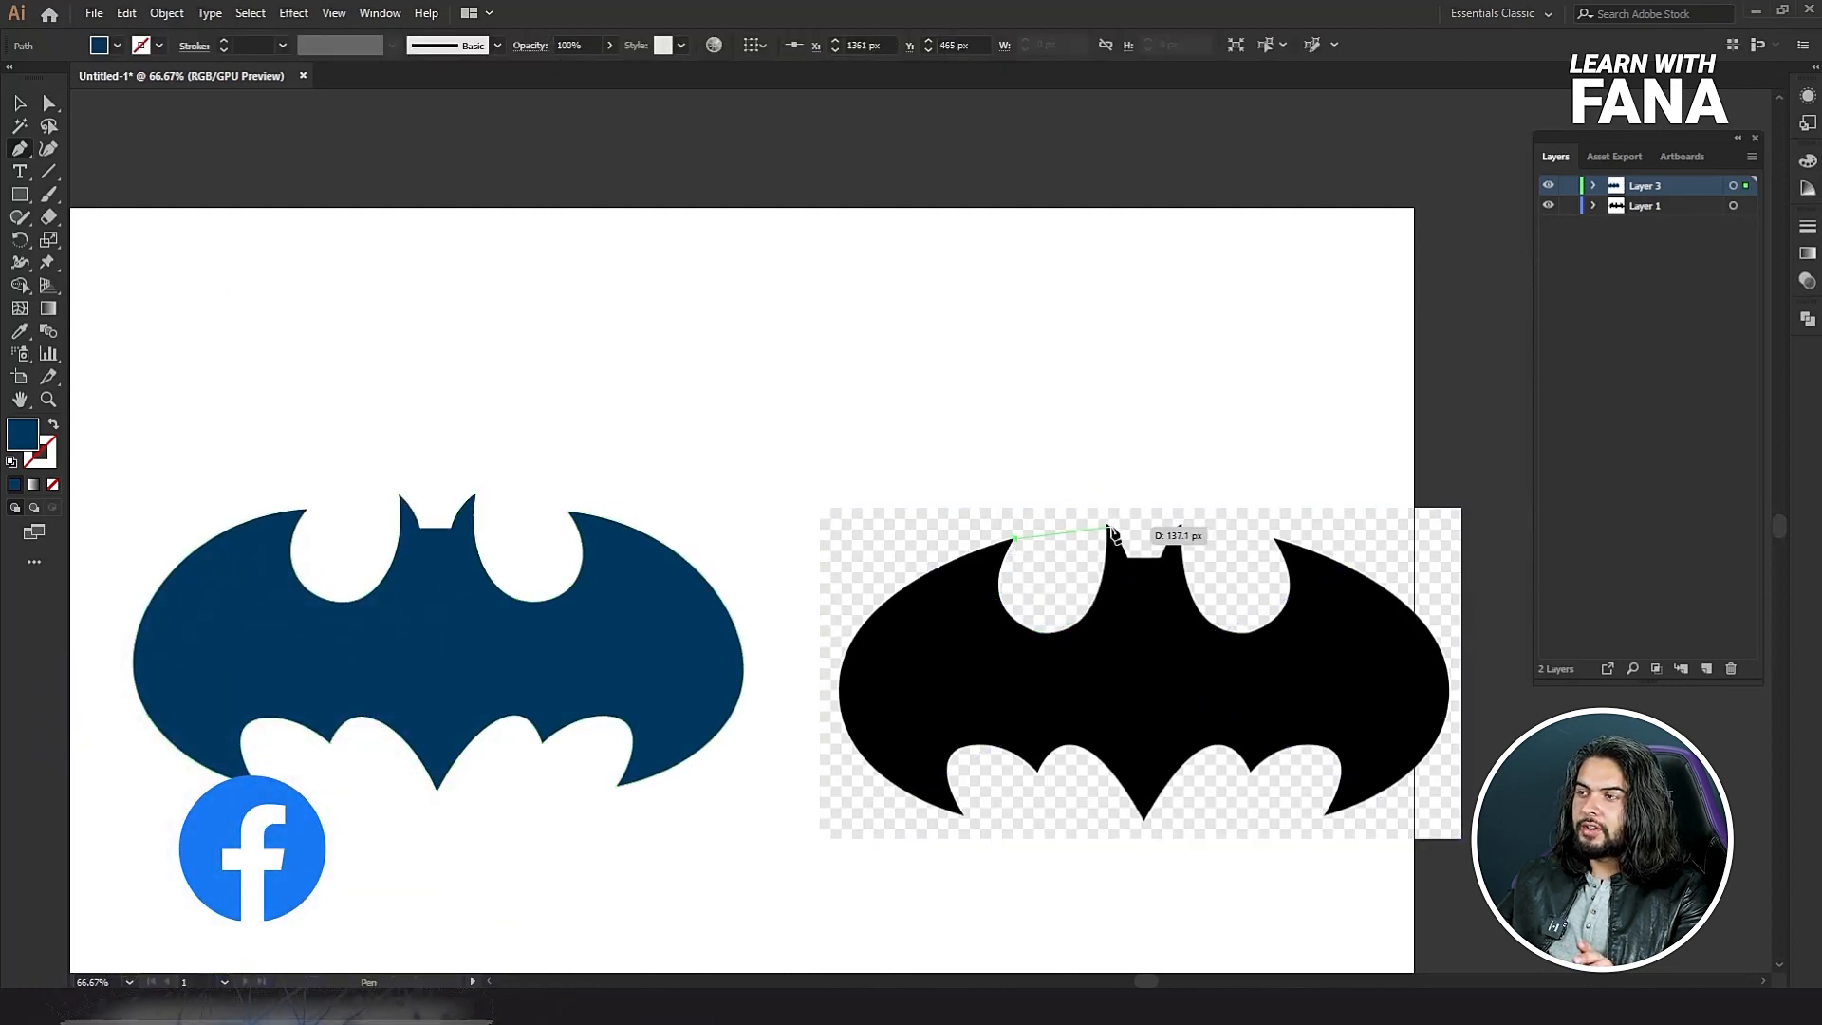
pyautogui.click(1107, 526)
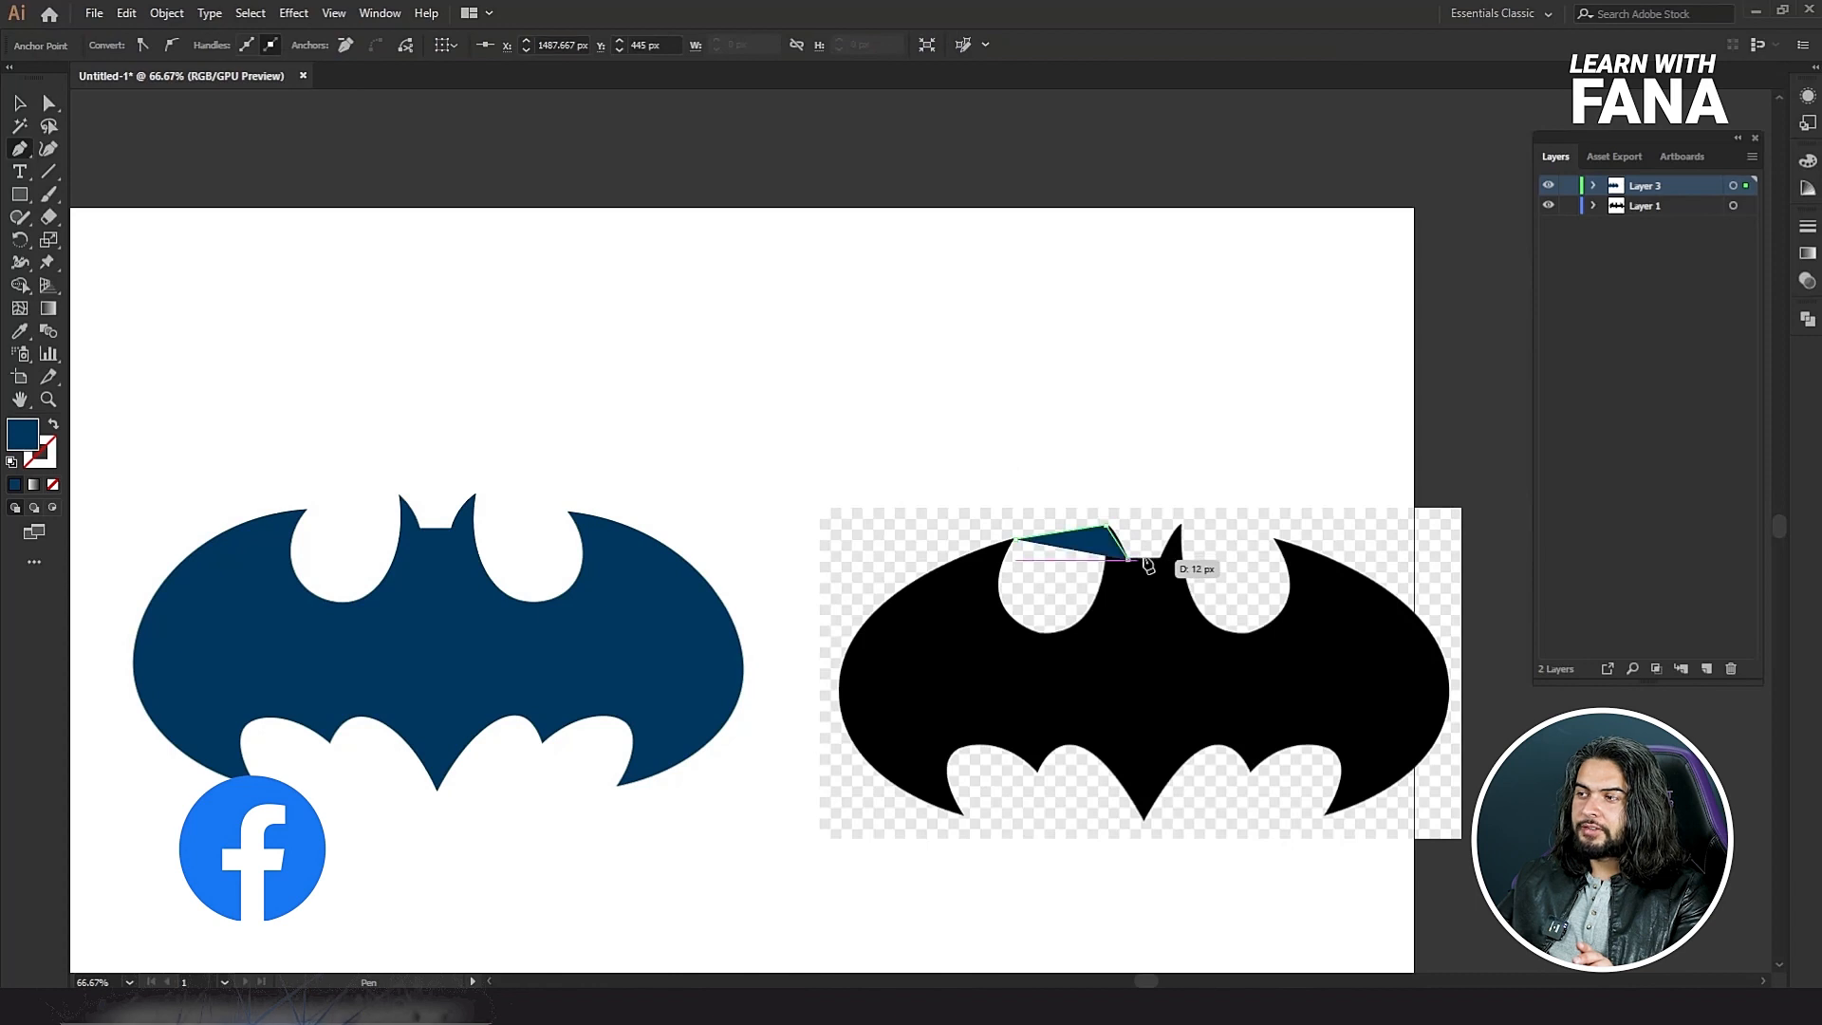